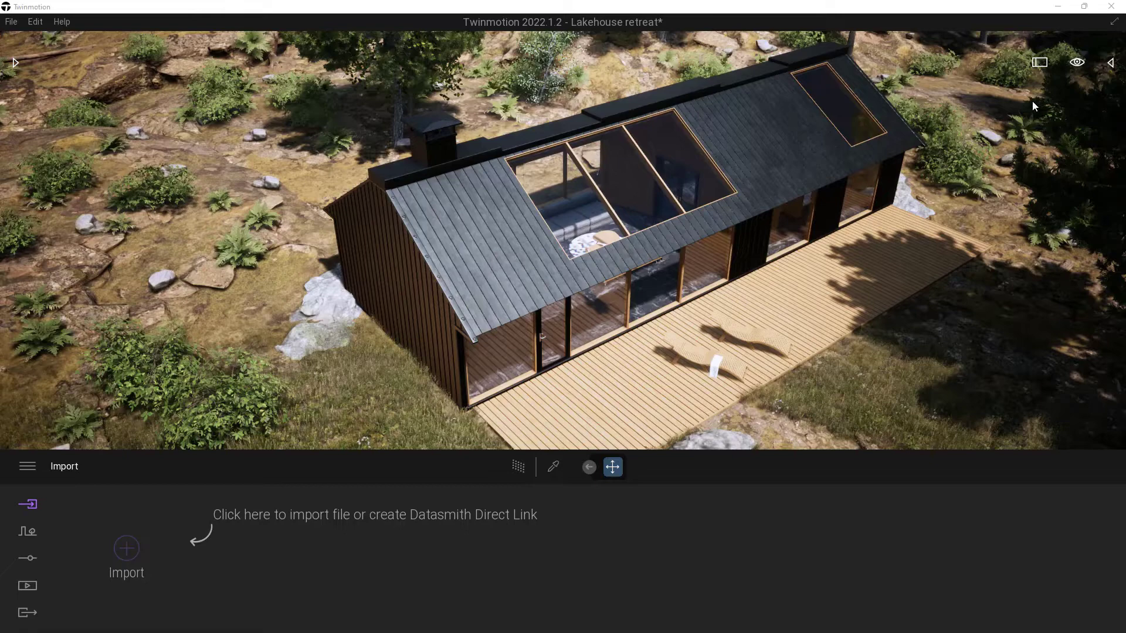
# Display the scene graph and look through the project's house, door and furniture objects.
pyautogui.click(1113, 63)
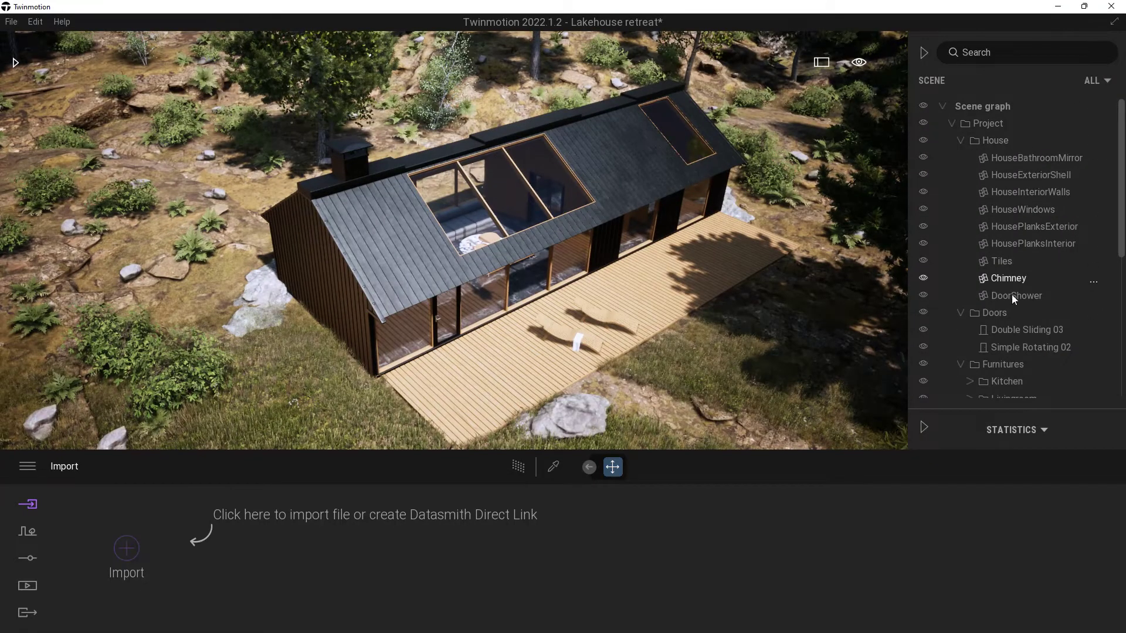
pyautogui.scroll(-2, 1010, 326)
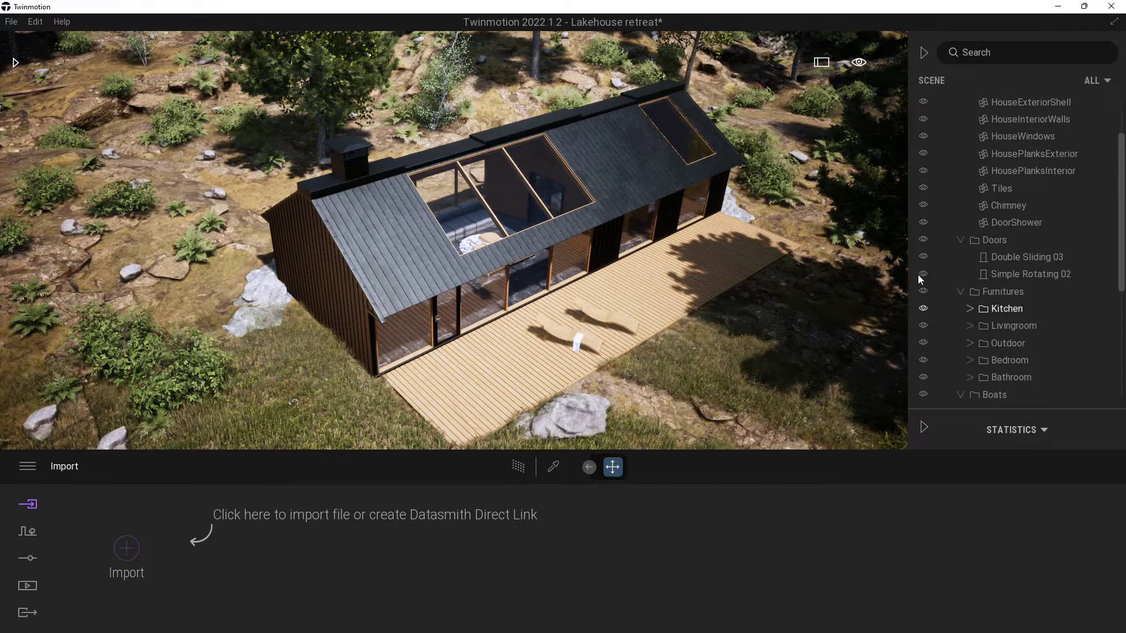
pyautogui.scroll(2, 929, 326)
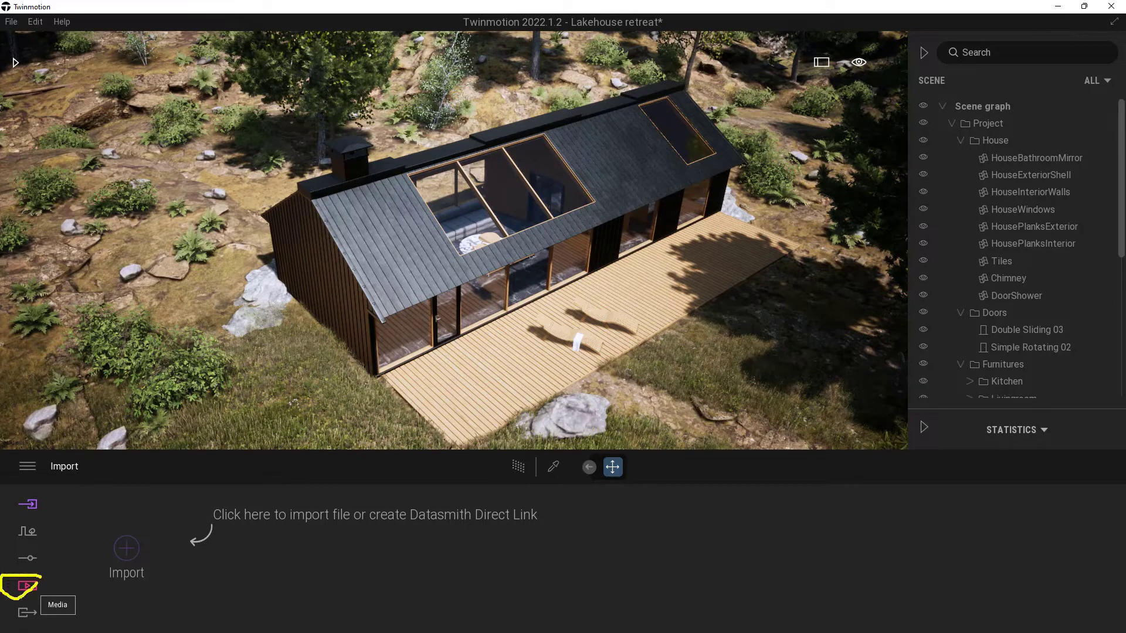
# Open the existing Phasing1 from the phasing media and scrub through the dates of its first phase.
pyautogui.click(27, 586)
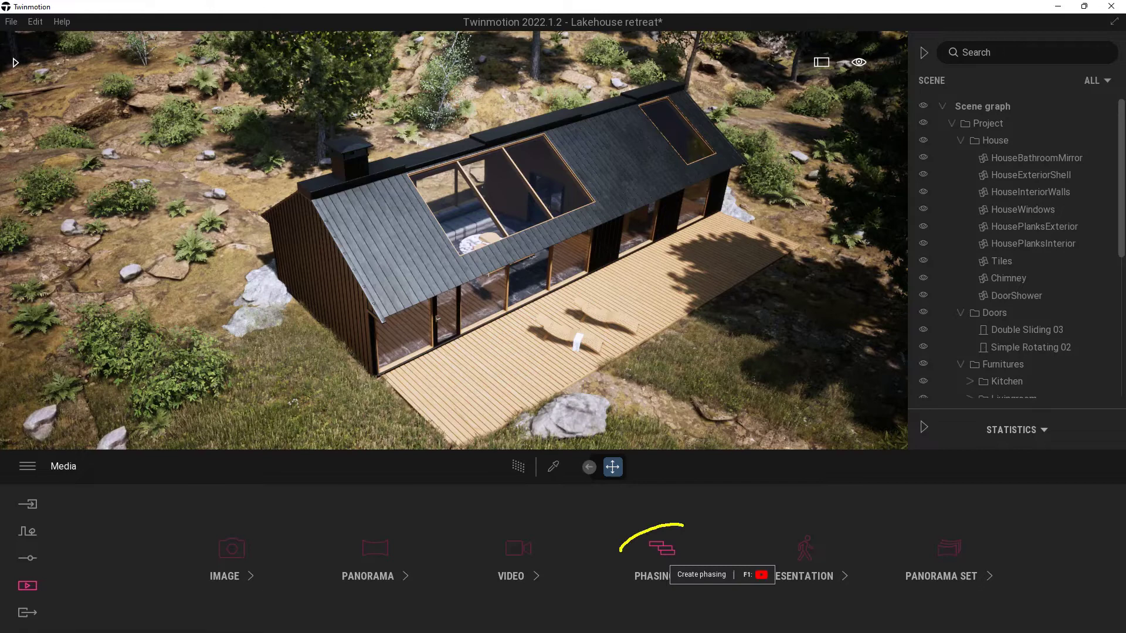
pyautogui.click(663, 551)
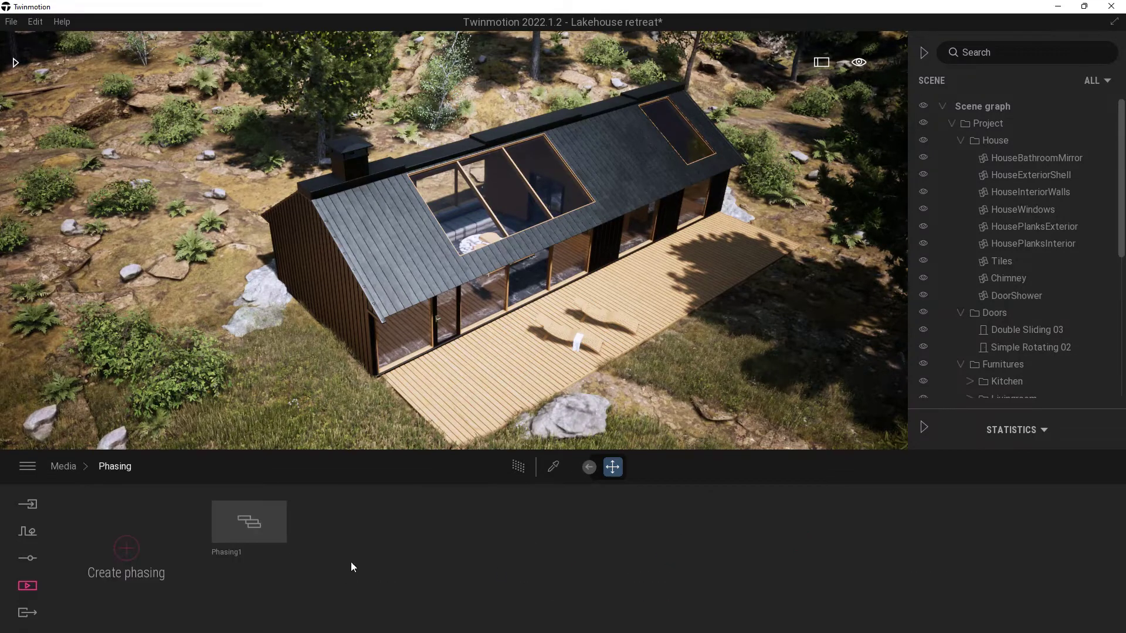
pyautogui.click(263, 522)
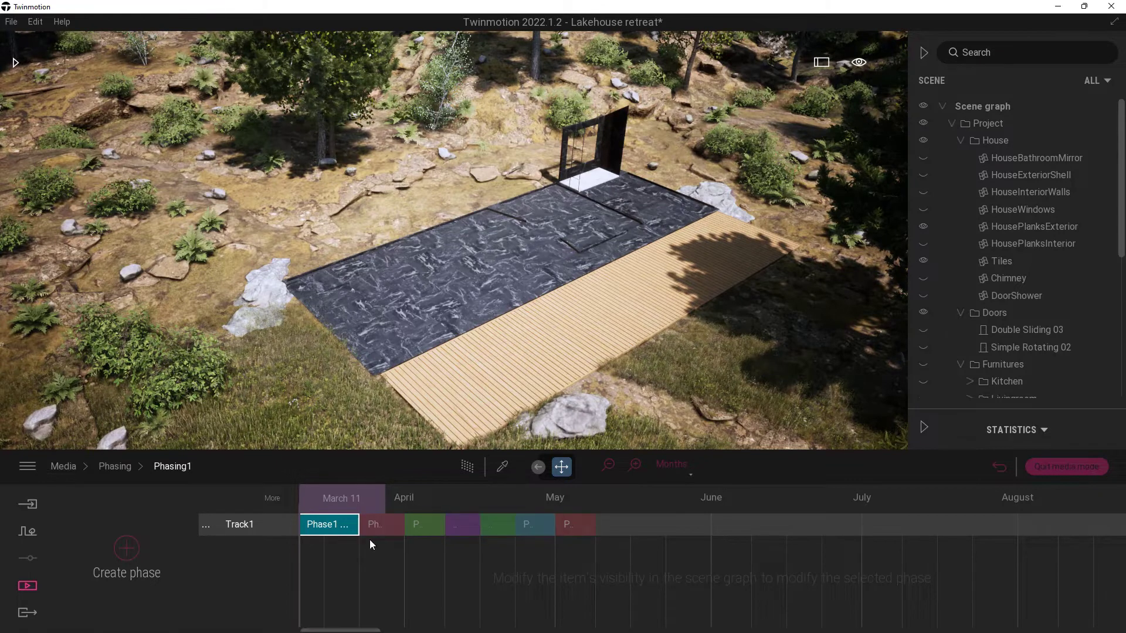
pyautogui.click(326, 499)
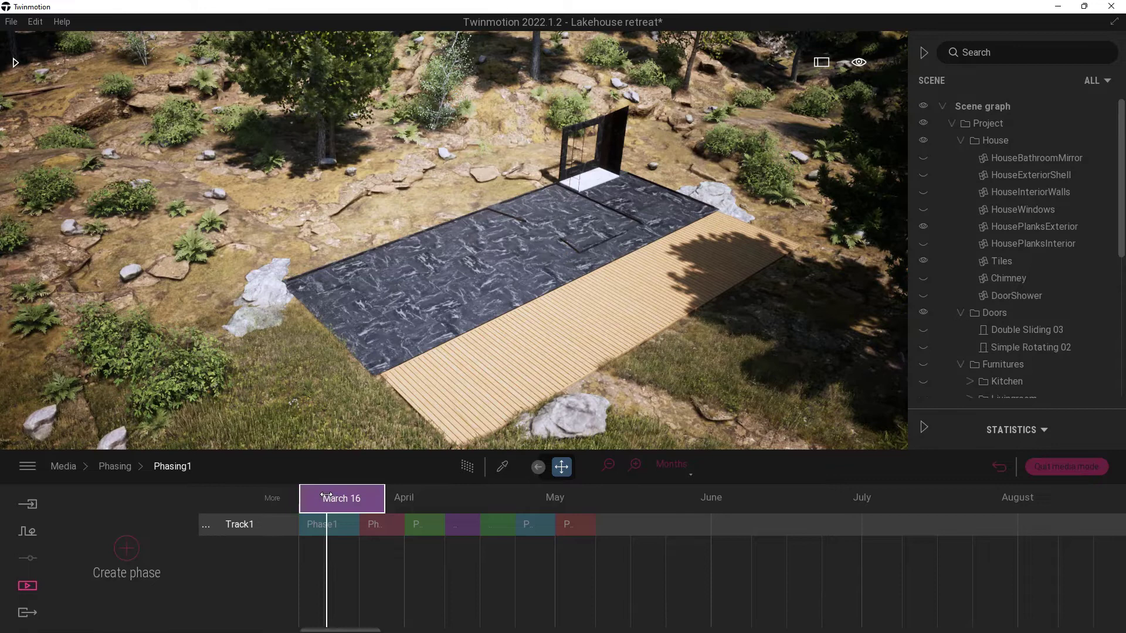
pyautogui.moveTo(327, 498); pyautogui.dragTo(295, 505)
# Return to the list of phasings and create a new phasing.
pyautogui.click(113, 468)
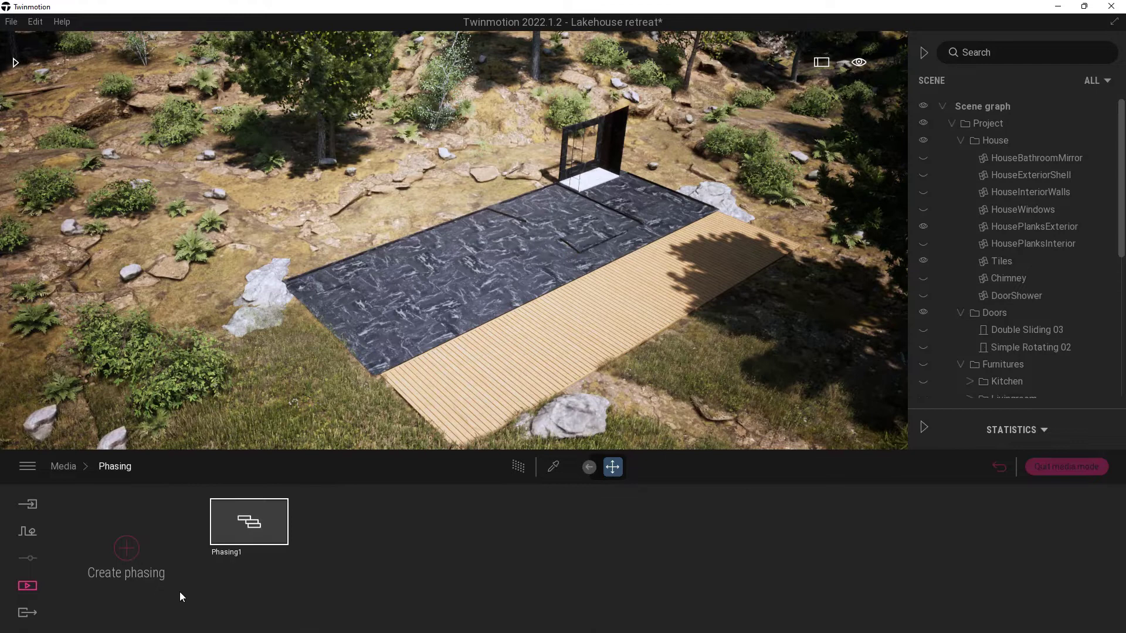
pyautogui.click(124, 544)
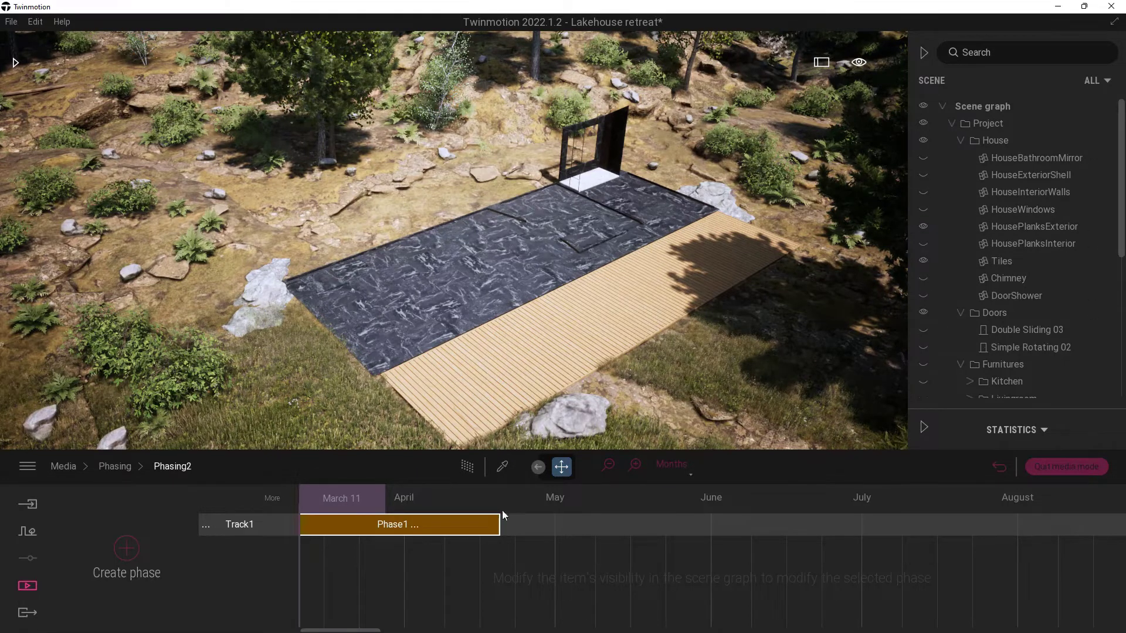
# Try shifting Phase1 along Track1 and back to its start, and scrub the timeline date past the phase's end and back.
pyautogui.moveTo(402, 534); pyautogui.dragTo(452, 528)
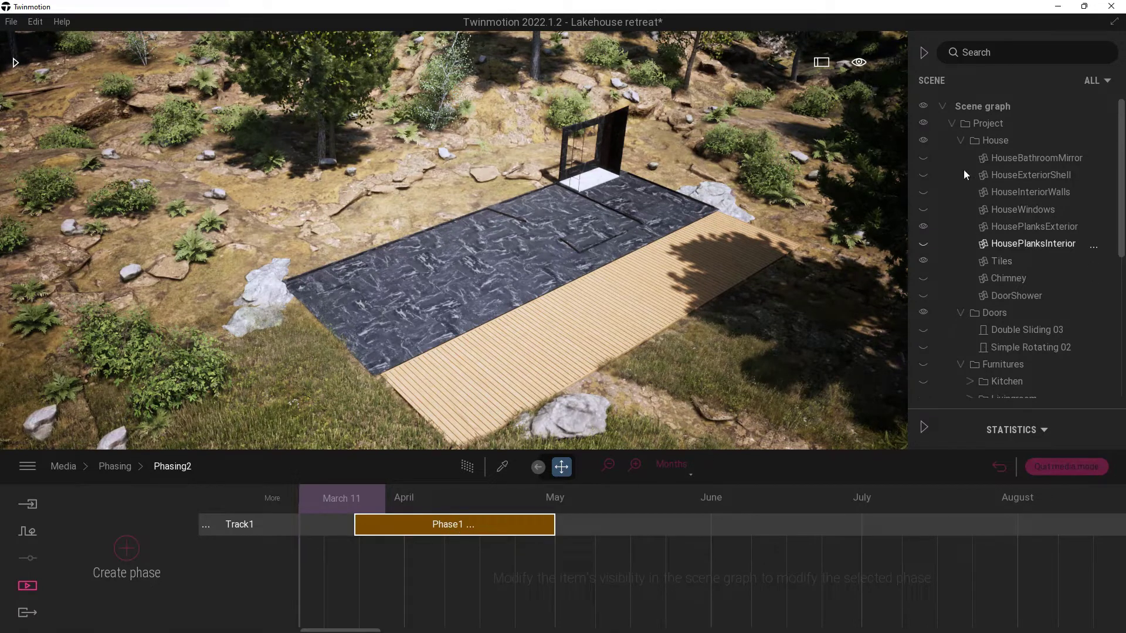
pyautogui.moveTo(508, 524); pyautogui.dragTo(379, 536)
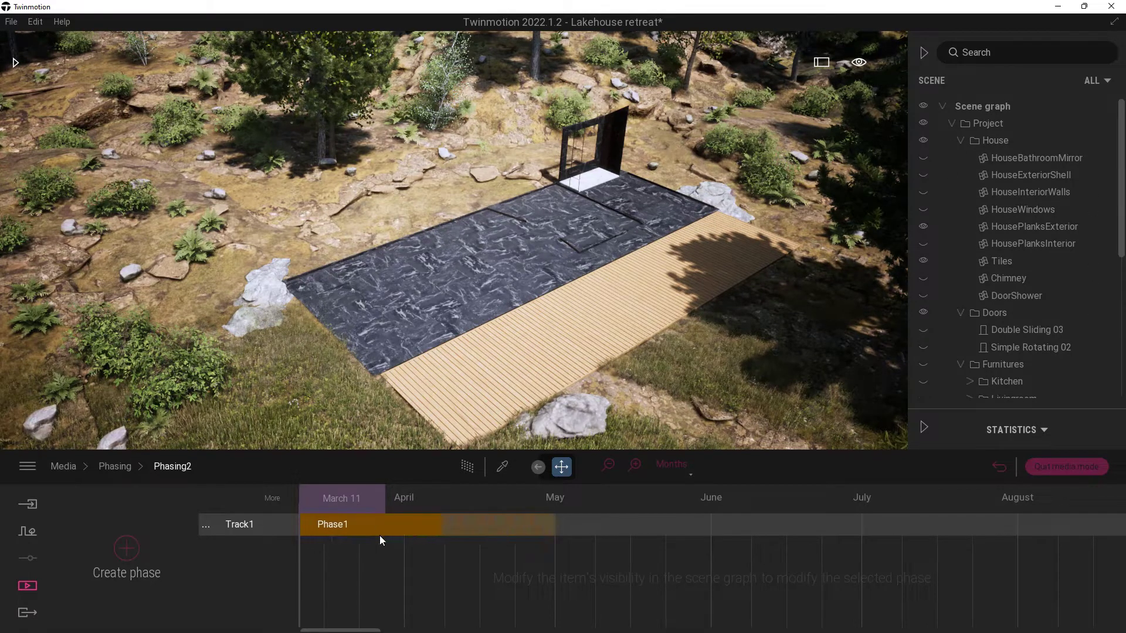
pyautogui.click(338, 499)
pyautogui.moveTo(338, 502); pyautogui.dragTo(519, 505)
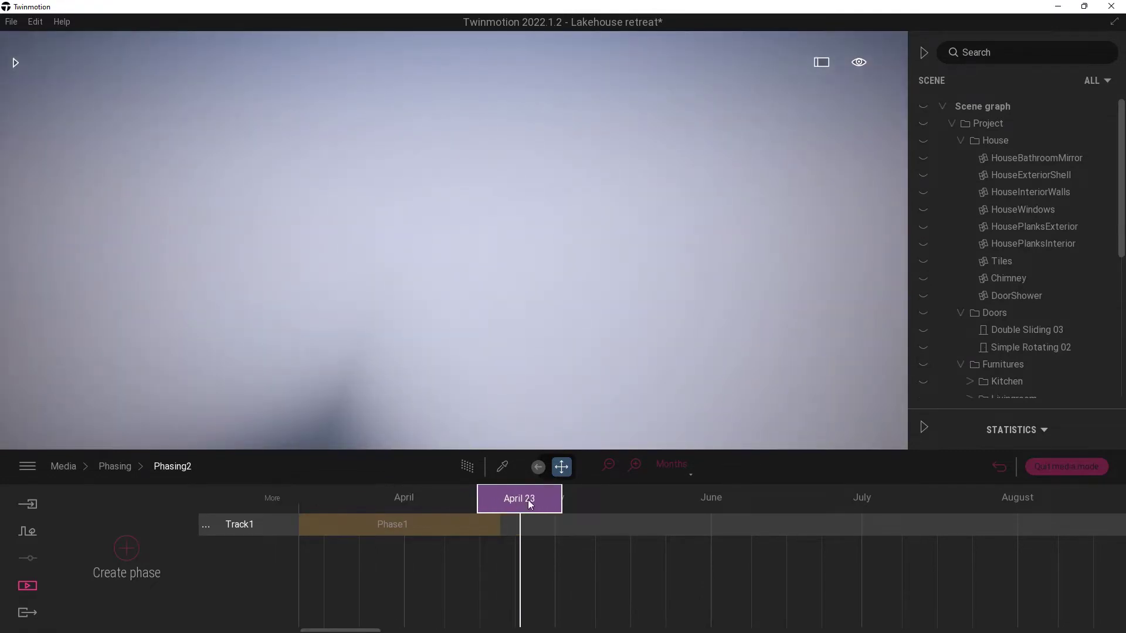
pyautogui.moveTo(535, 498); pyautogui.dragTo(320, 500)
# Shorten Phase1 on Track1 so that it ends in late March.
pyautogui.click(360, 528)
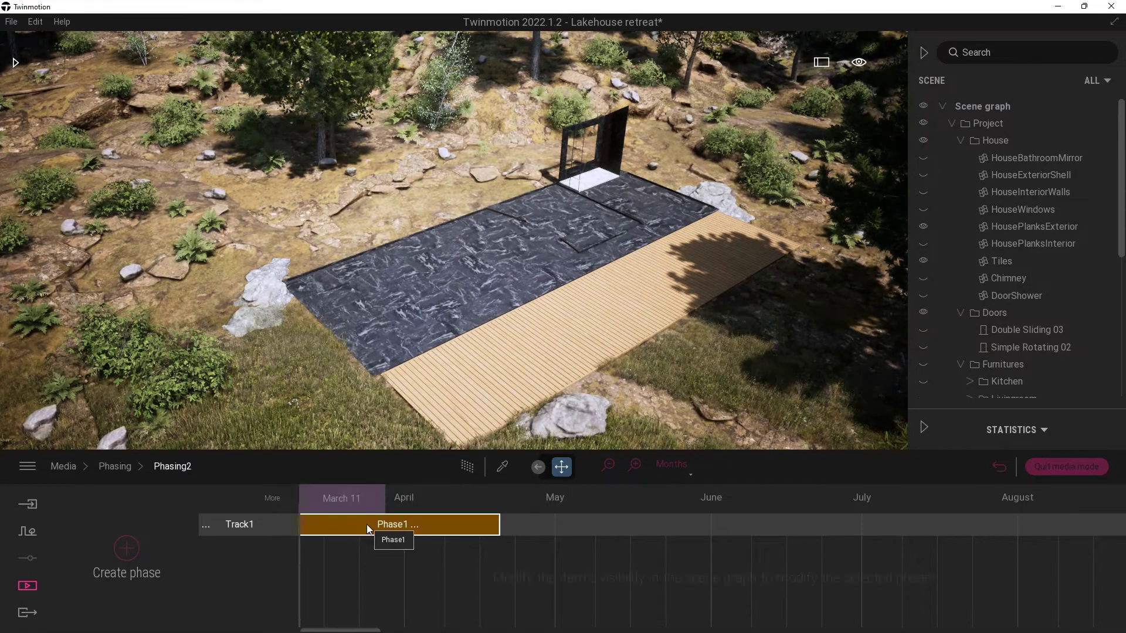
pyautogui.moveTo(497, 526); pyautogui.dragTo(360, 533)
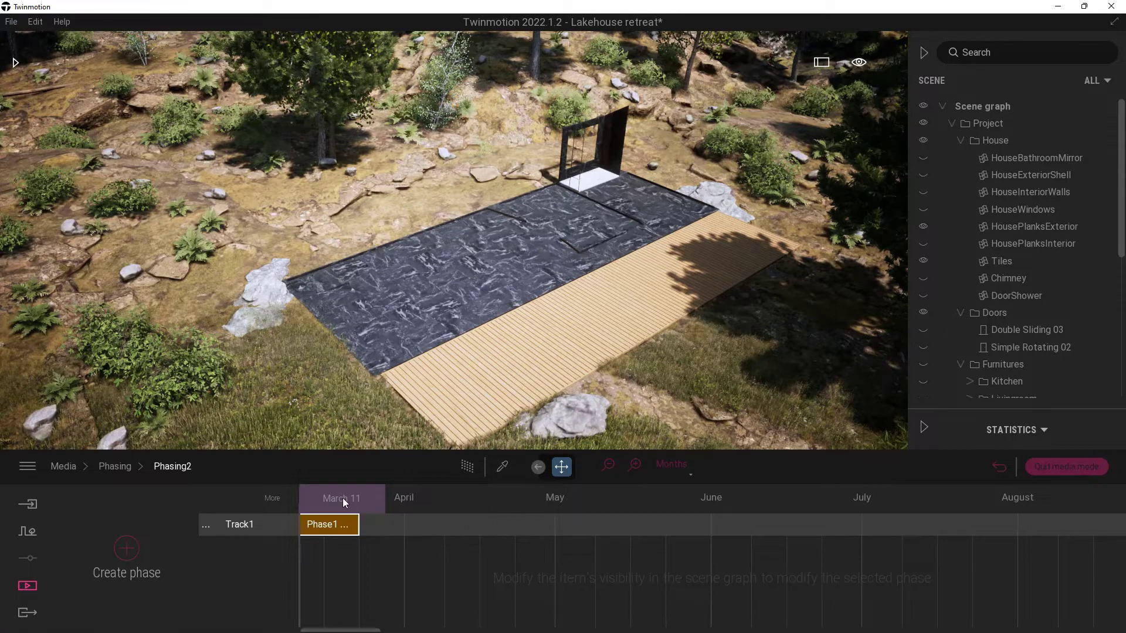
pyautogui.rightClick(350, 529)
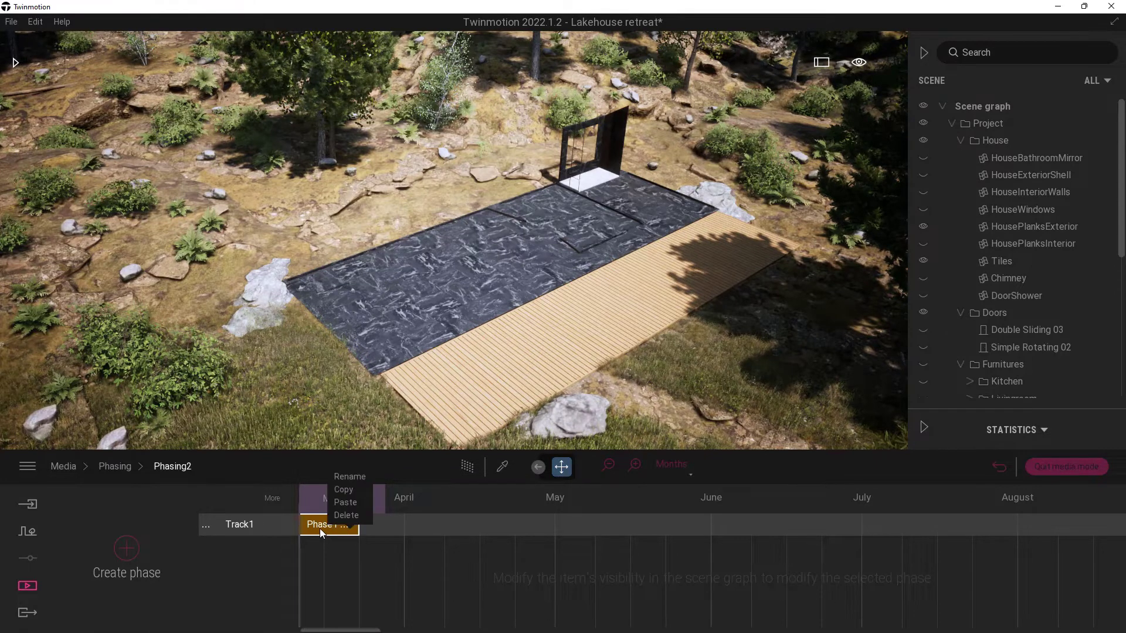
pyautogui.click(319, 529)
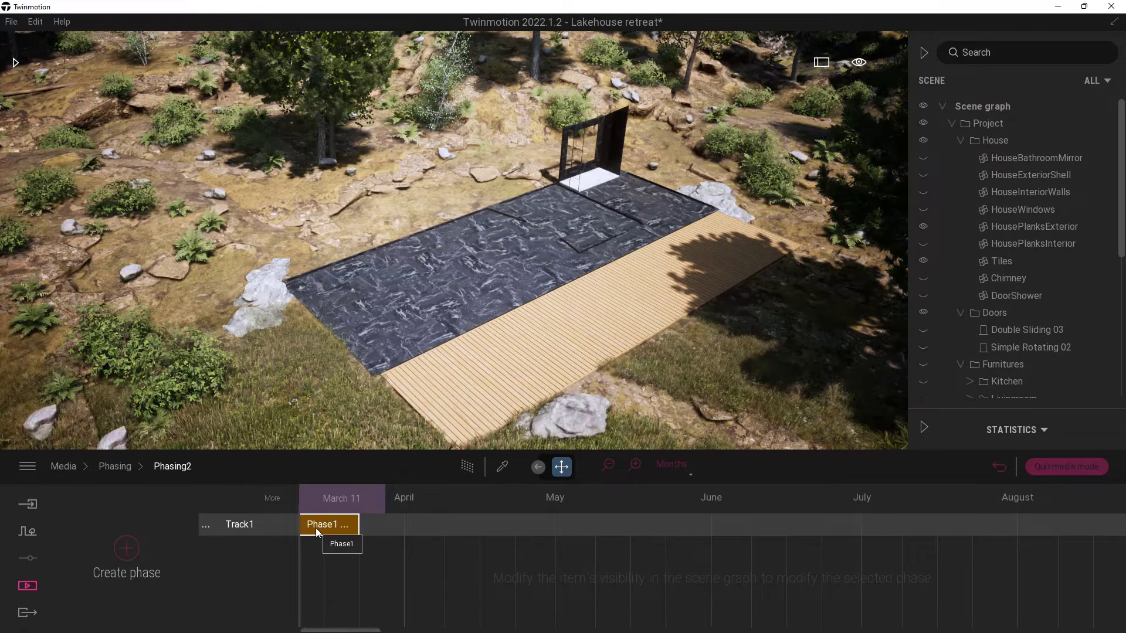
# Add a second phase directly behind Phase1 and shorten it to end at the start of April.
pyautogui.click(130, 554)
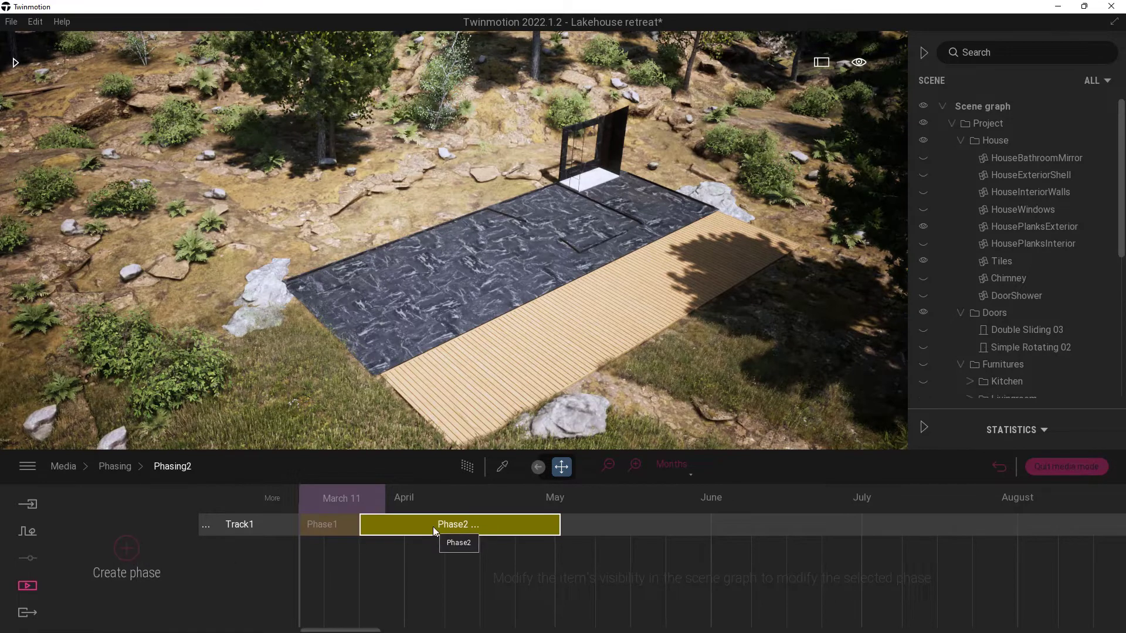
pyautogui.moveTo(348, 502); pyautogui.dragTo(440, 508)
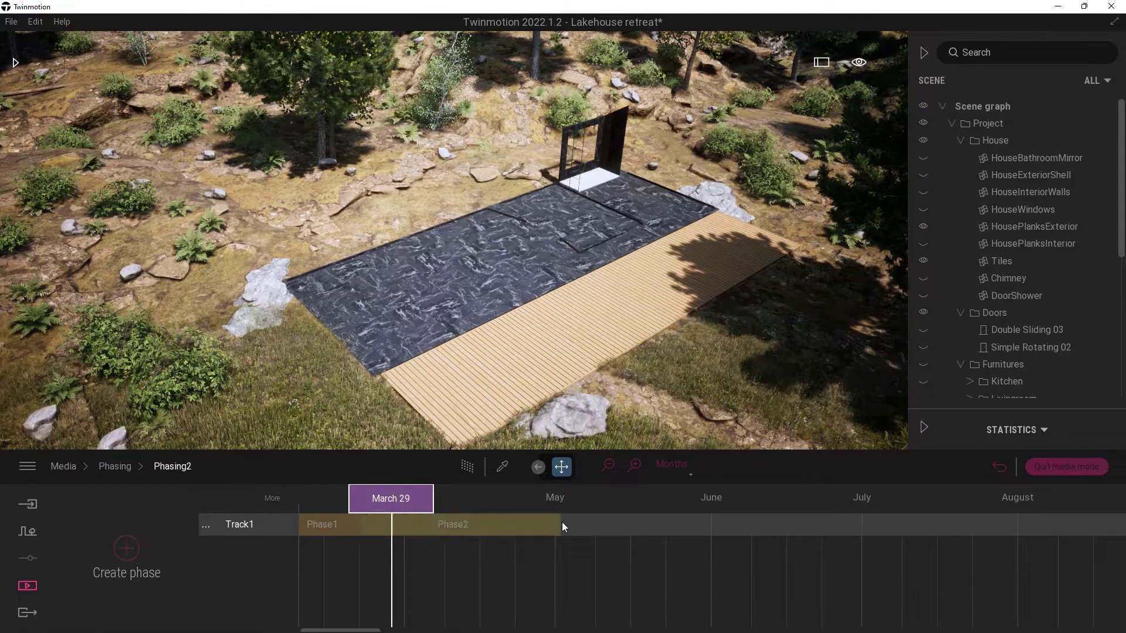
pyautogui.moveTo(560, 523); pyautogui.dragTo(409, 533)
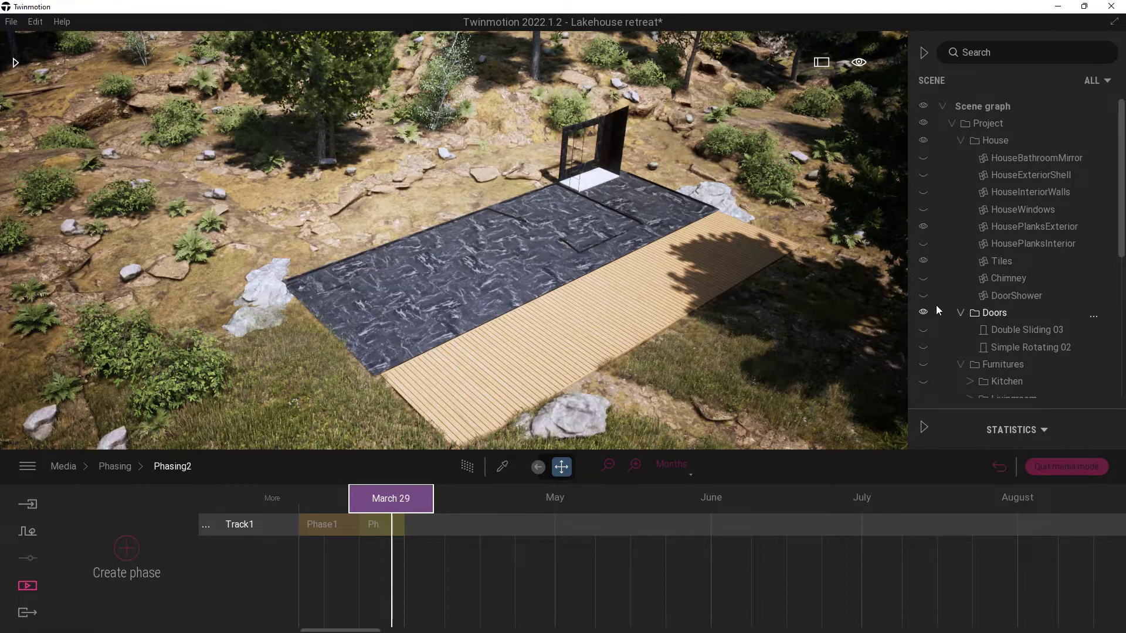
# Try making Double Sliding 03, Simple Rotating 02 and DoorShower visible at the March 29 timeline date.
pyautogui.click(923, 330)
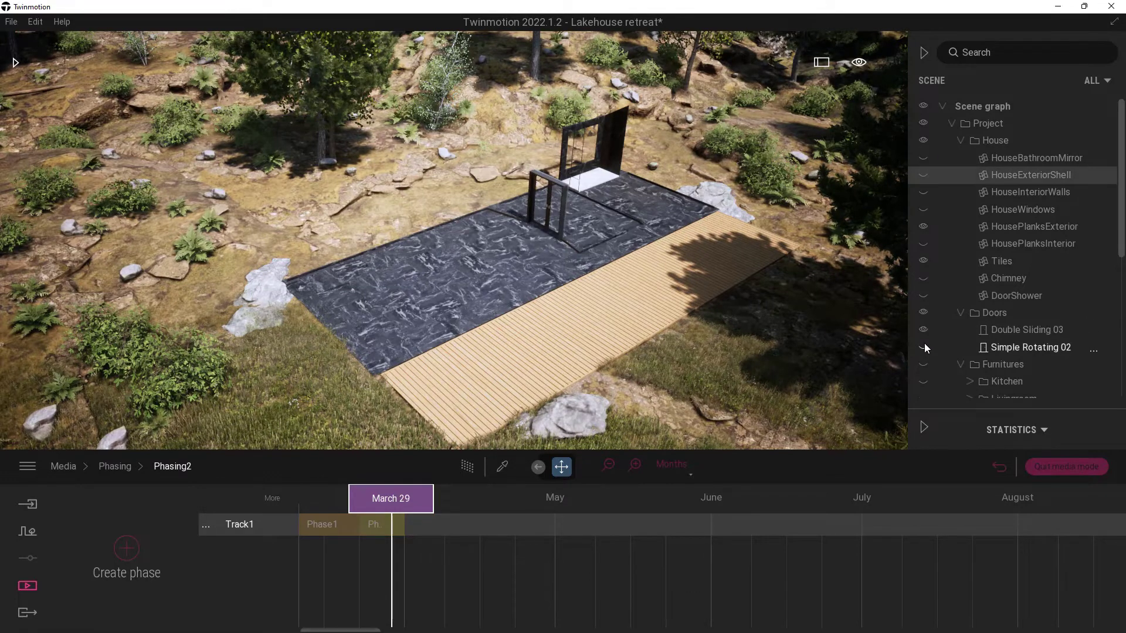
pyautogui.click(924, 347)
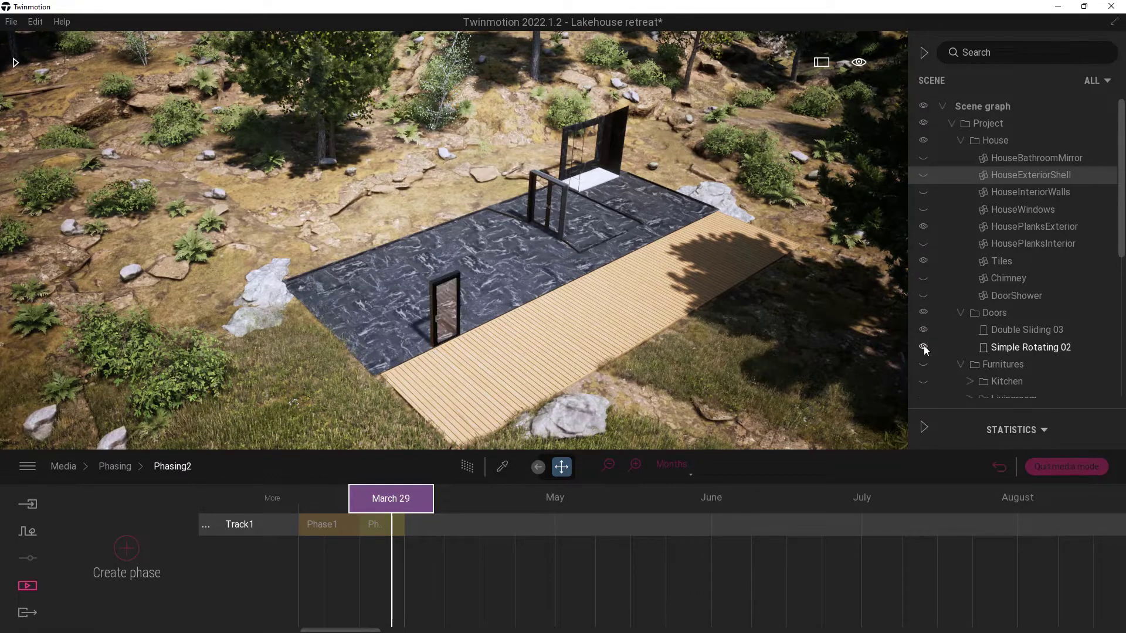
pyautogui.click(924, 295)
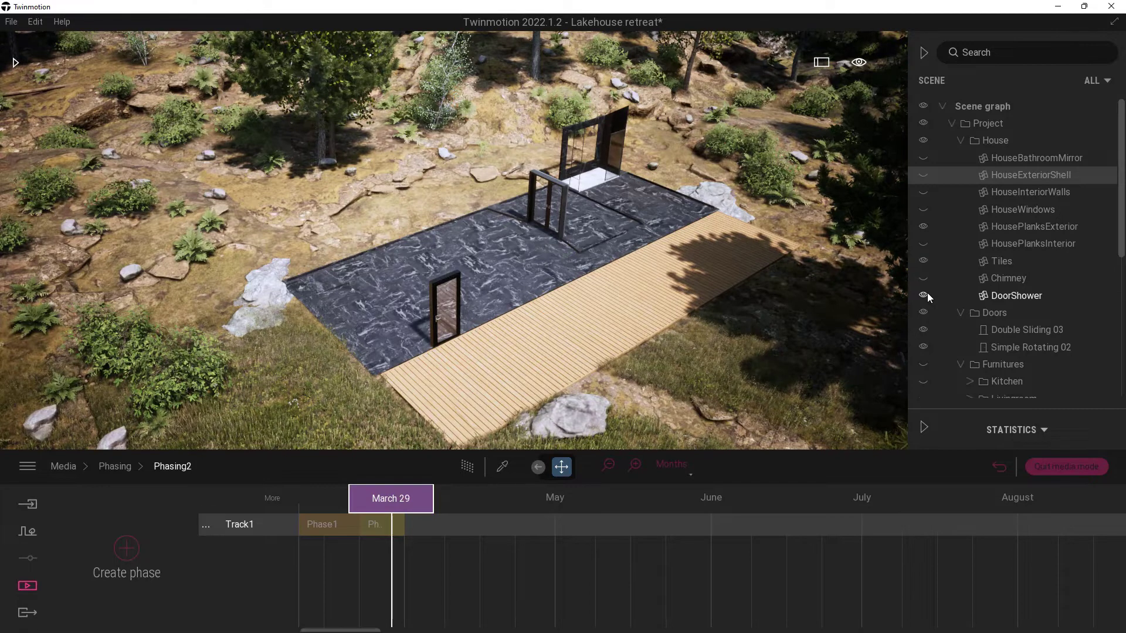
# Add a third phase starting at March 29 on a second track and move the timeline date to April 9.
pyautogui.click(388, 526)
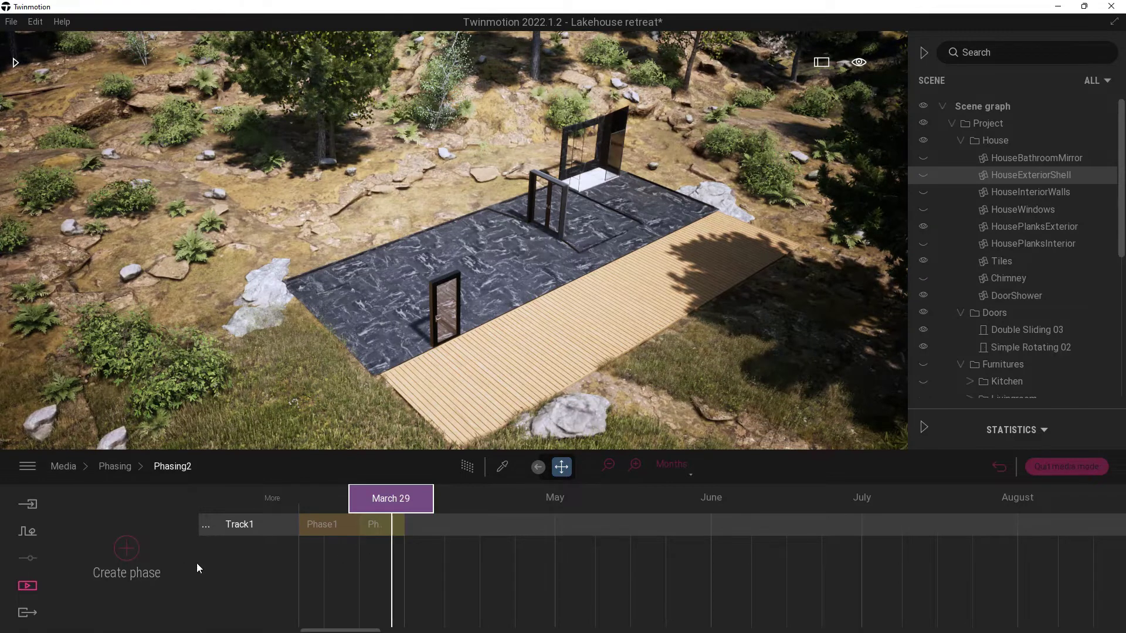
pyautogui.click(128, 549)
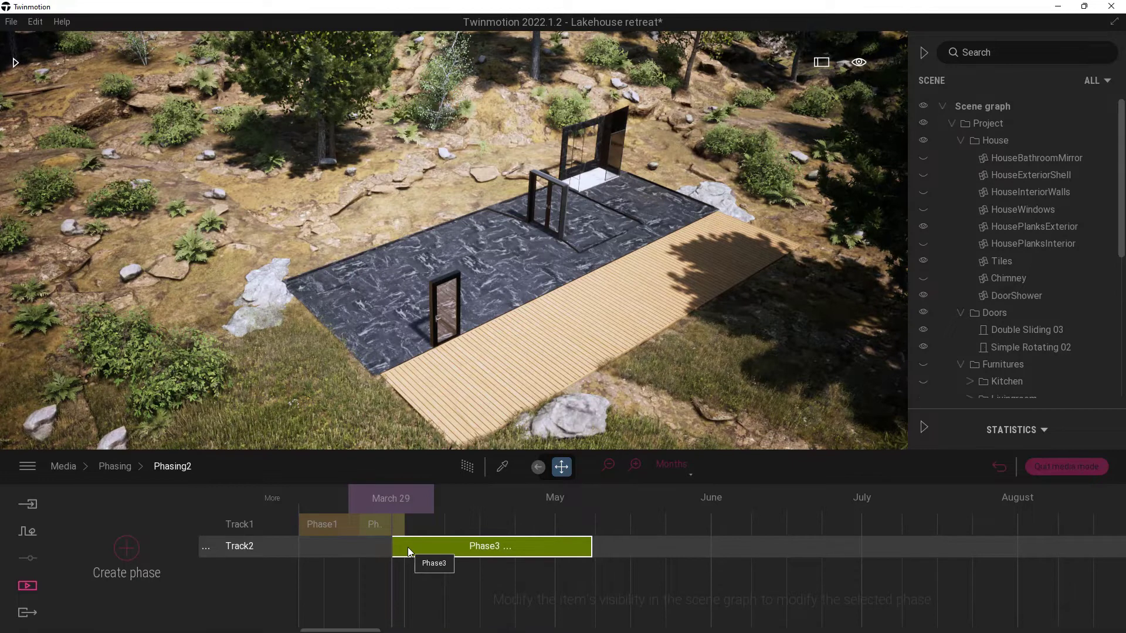
pyautogui.moveTo(391, 499); pyautogui.dragTo(448, 498)
# Delete Phase3 and remove the empty Track2.
pyautogui.click(440, 548)
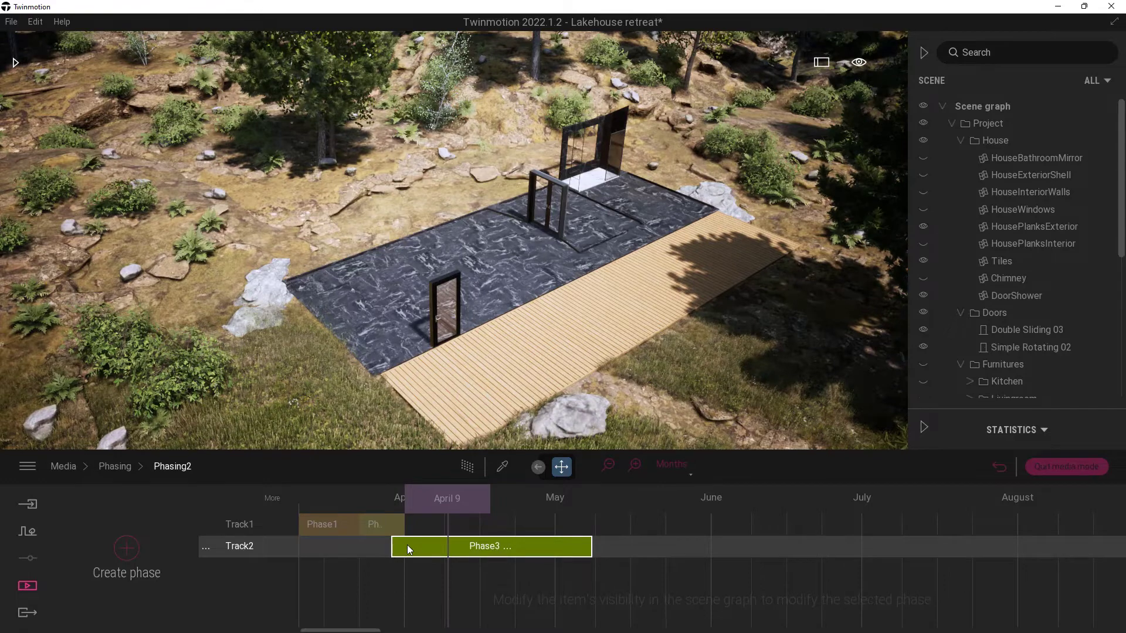
pyautogui.press('Delete')
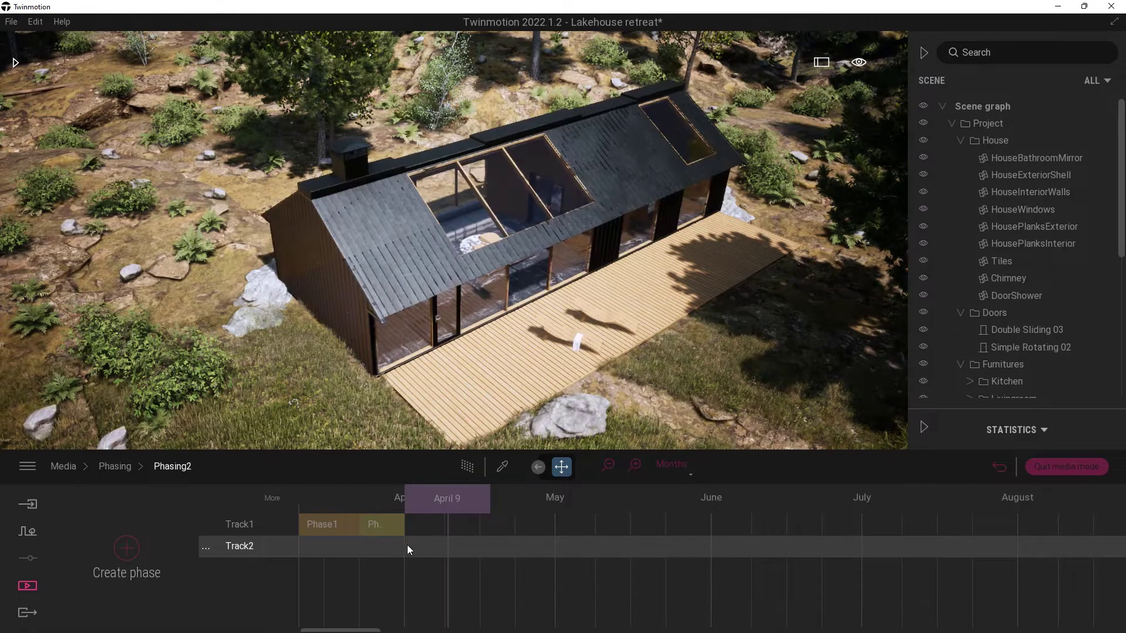
pyautogui.click(208, 545)
pyautogui.click(207, 532)
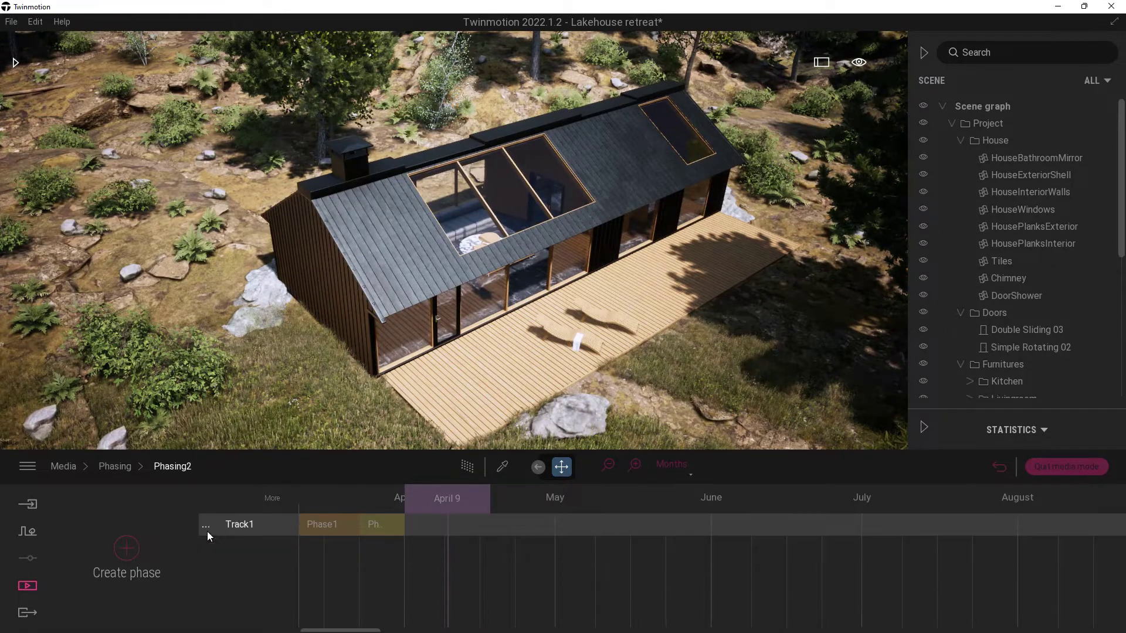
# Select Phase2 and make Double Sliding 03 and Simple Rotating 02 visible in it.
pyautogui.moveTo(448, 502); pyautogui.dragTo(376, 504)
pyautogui.click(390, 525)
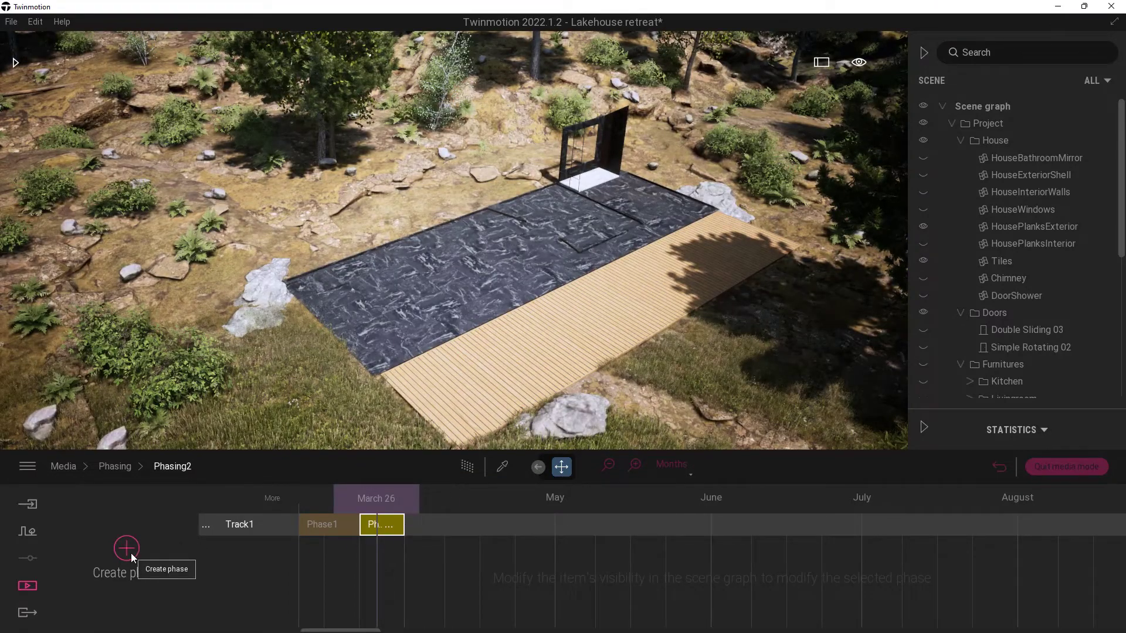
pyautogui.click(930, 350)
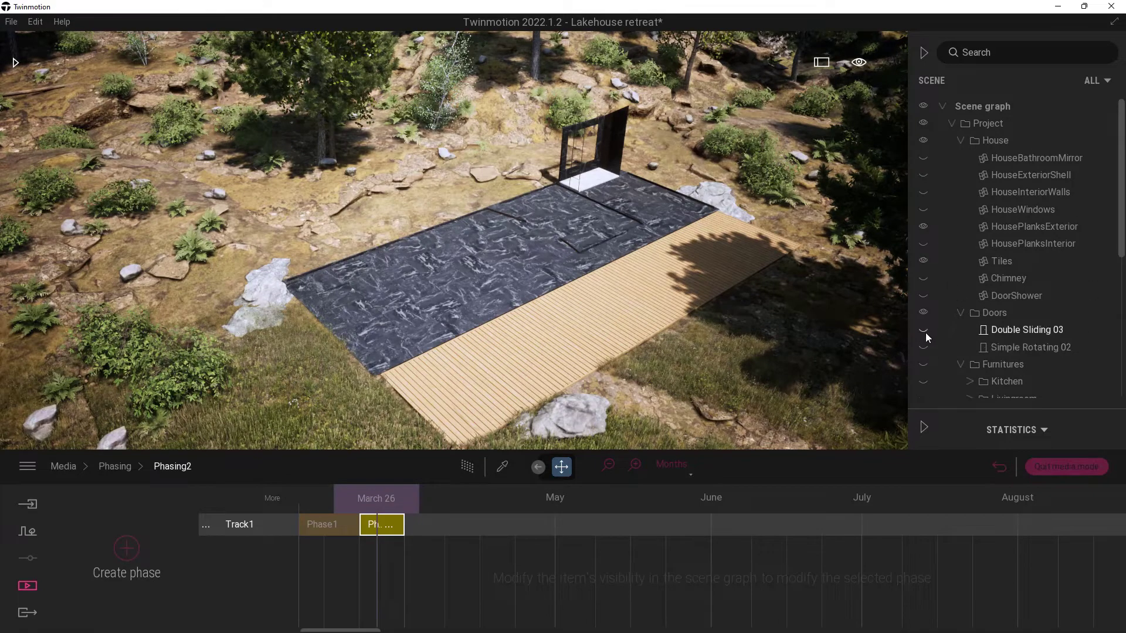
pyautogui.click(923, 330)
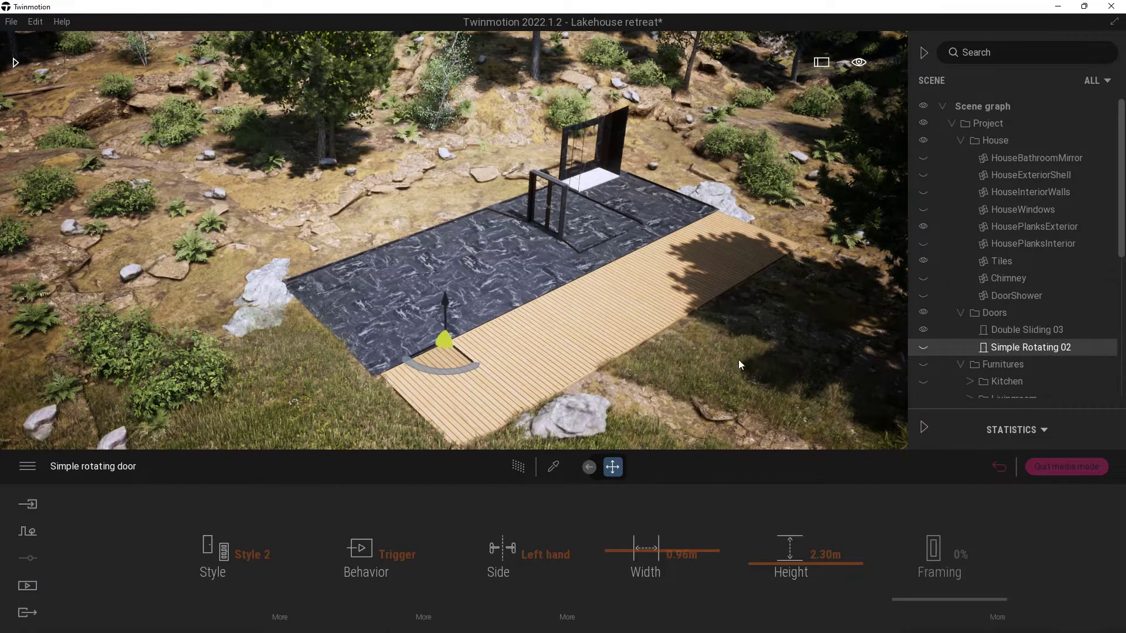
pyautogui.click(922, 348)
# Return to the Phasing2 timeline, compare Phase1 with Phase2, and make DoorShower visible in Phase2.
pyautogui.click(35, 584)
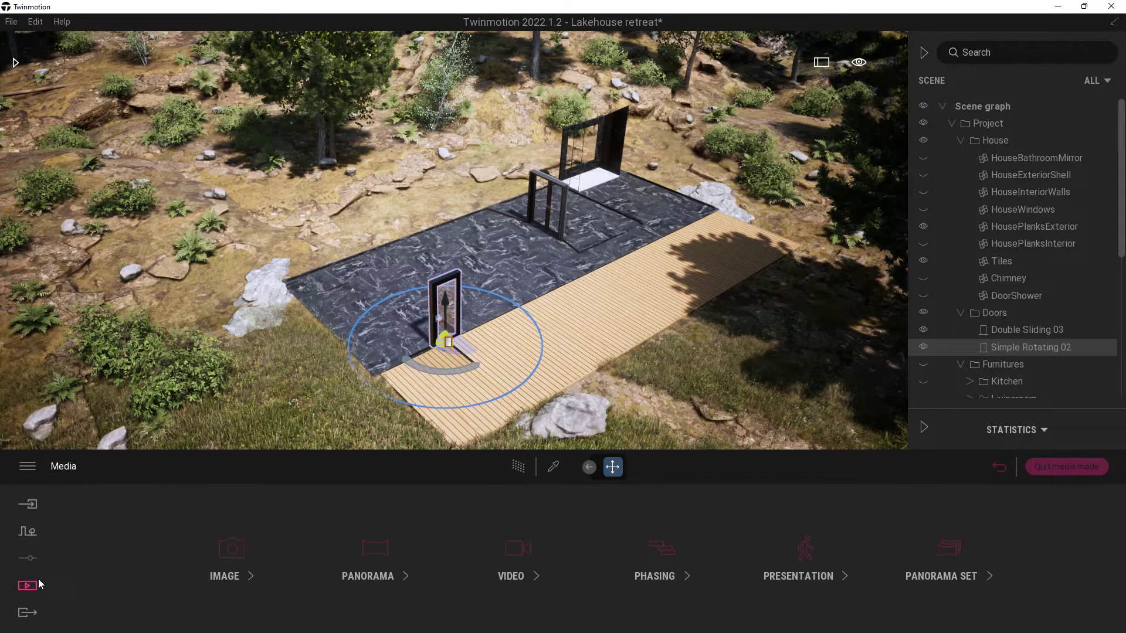
pyautogui.click(650, 550)
pyautogui.click(318, 529)
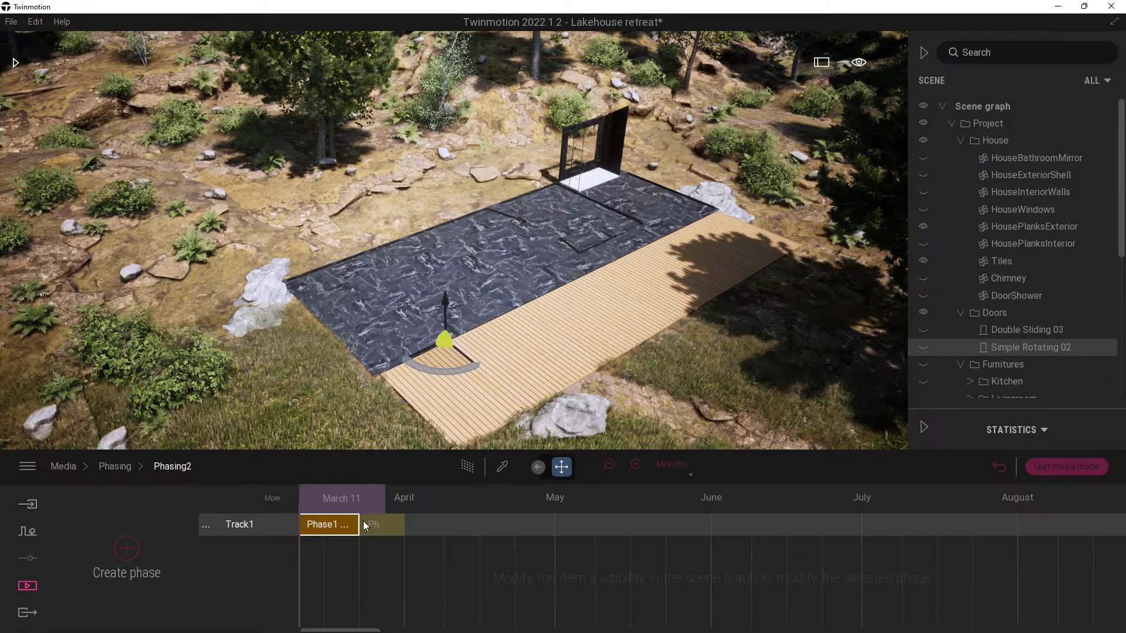
pyautogui.click(367, 522)
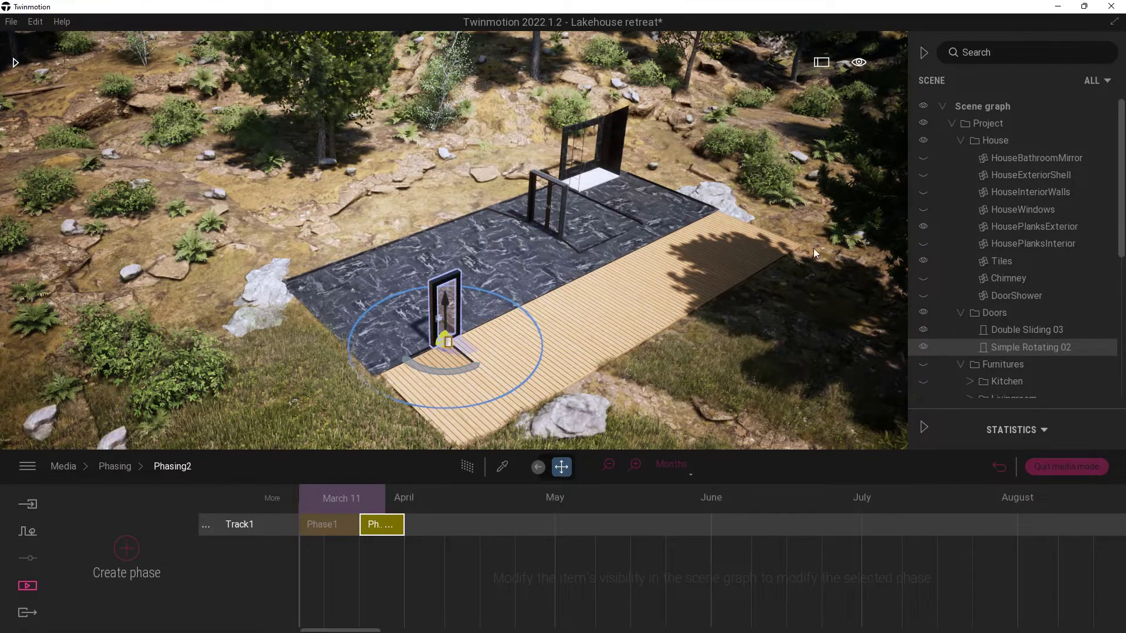
pyautogui.click(923, 295)
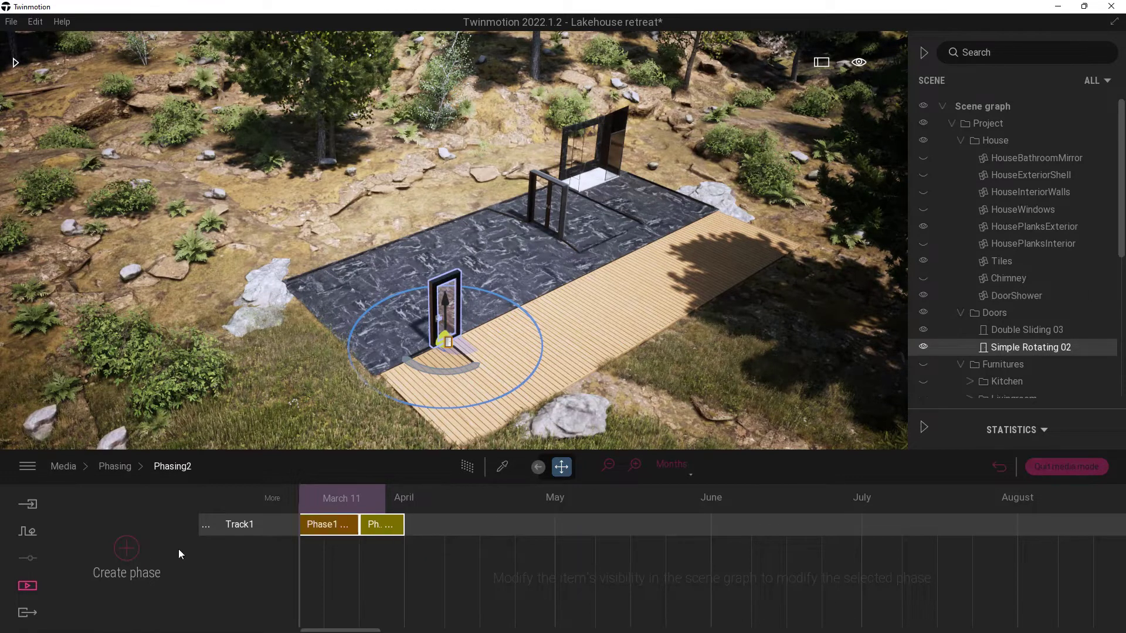
# Add a third phase on Track1 directly behind Phase2.
pyautogui.click(127, 548)
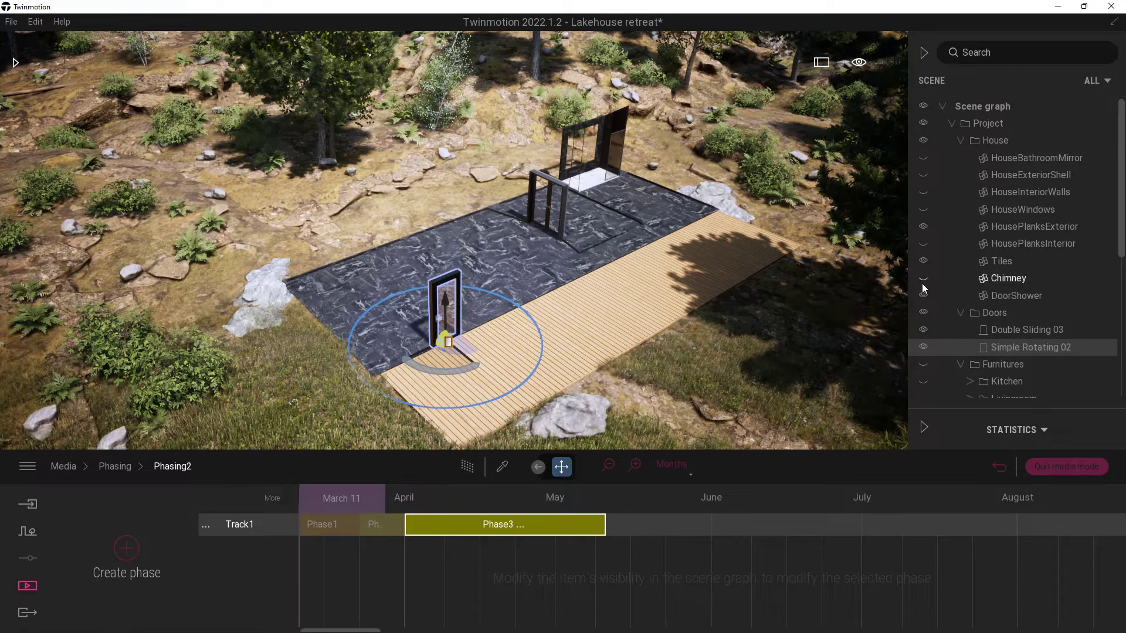
# Make HousePlanksInterior and HouseWindows visible in Phase3 and shorten the phase to about one week.
pyautogui.click(922, 243)
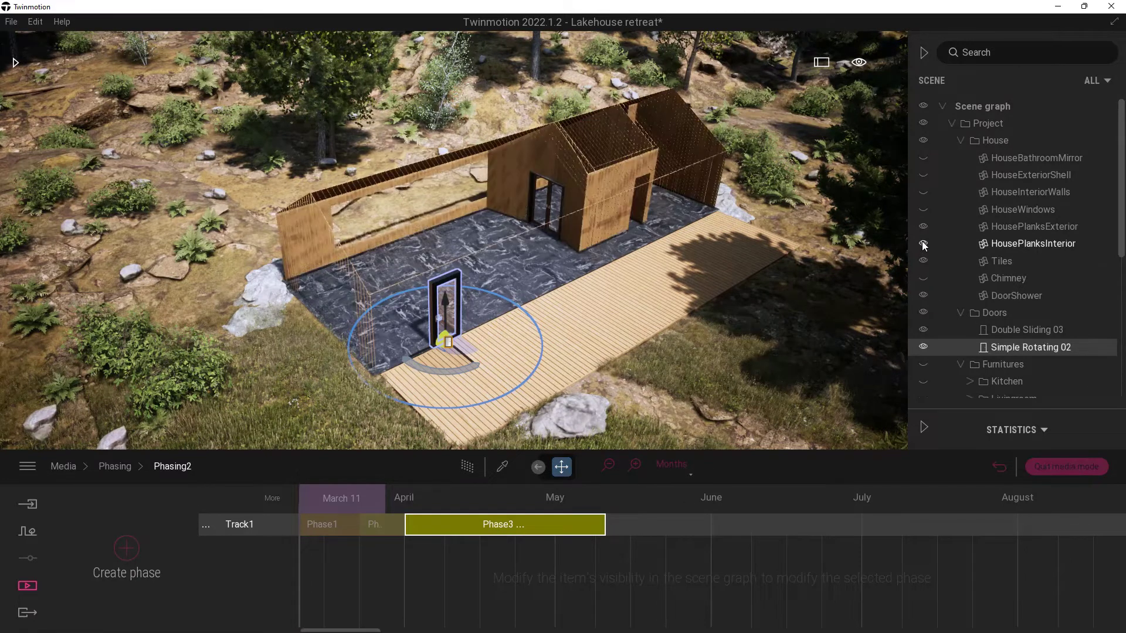
pyautogui.click(924, 209)
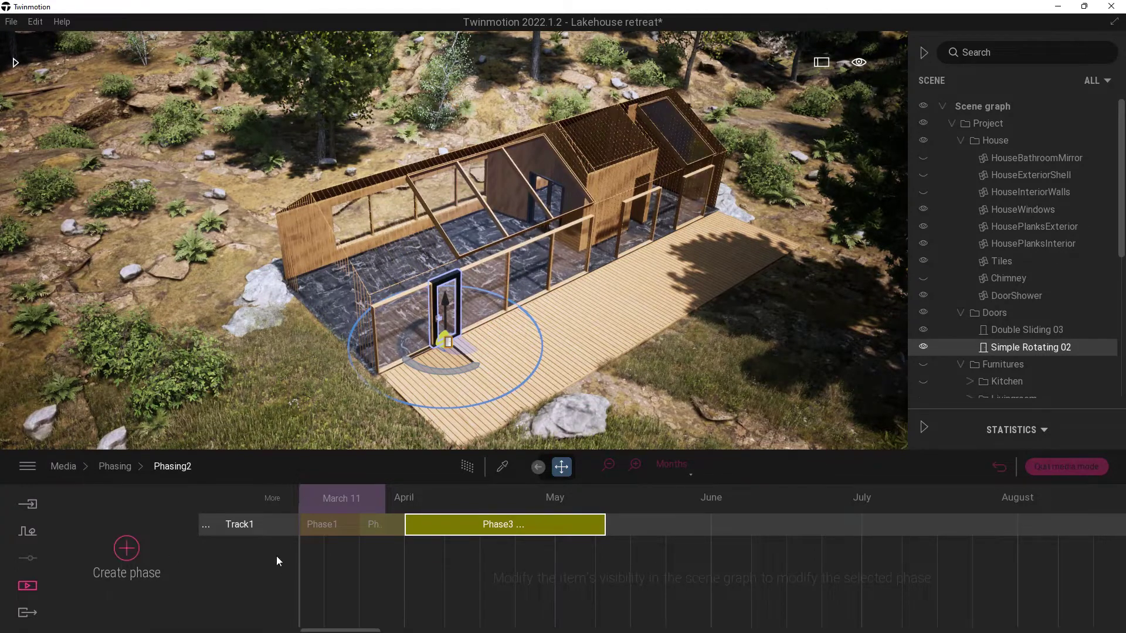
pyautogui.moveTo(605, 524); pyautogui.dragTo(447, 541)
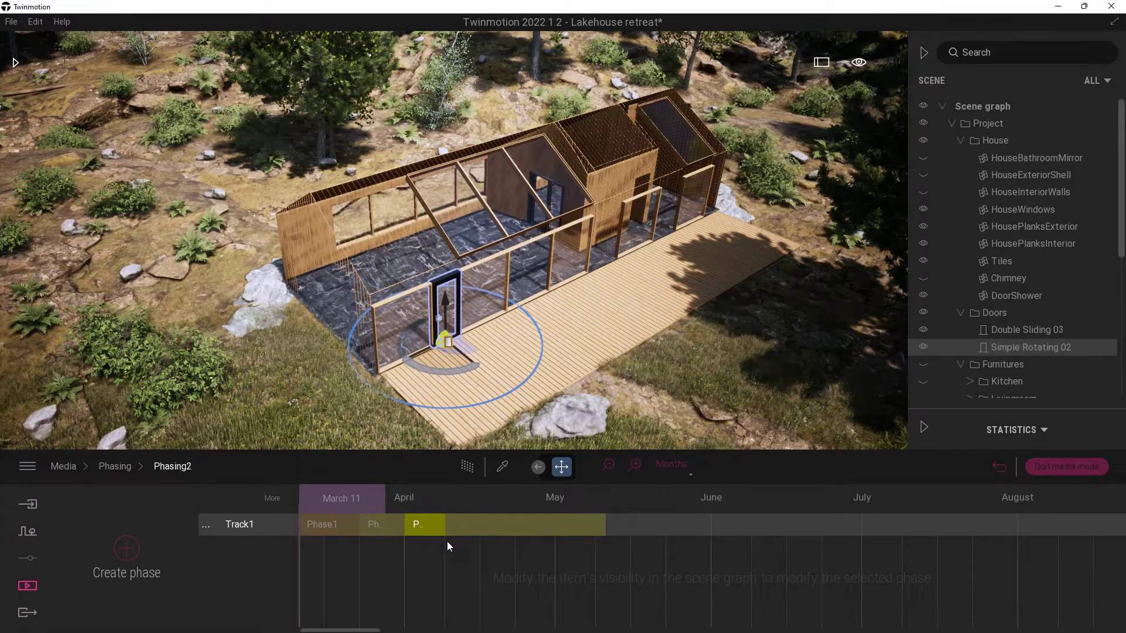
# Add a fourth phase behind Phase3, shorten it to about one week, and make HouseInteriorWalls visible in it.
pyautogui.click(126, 551)
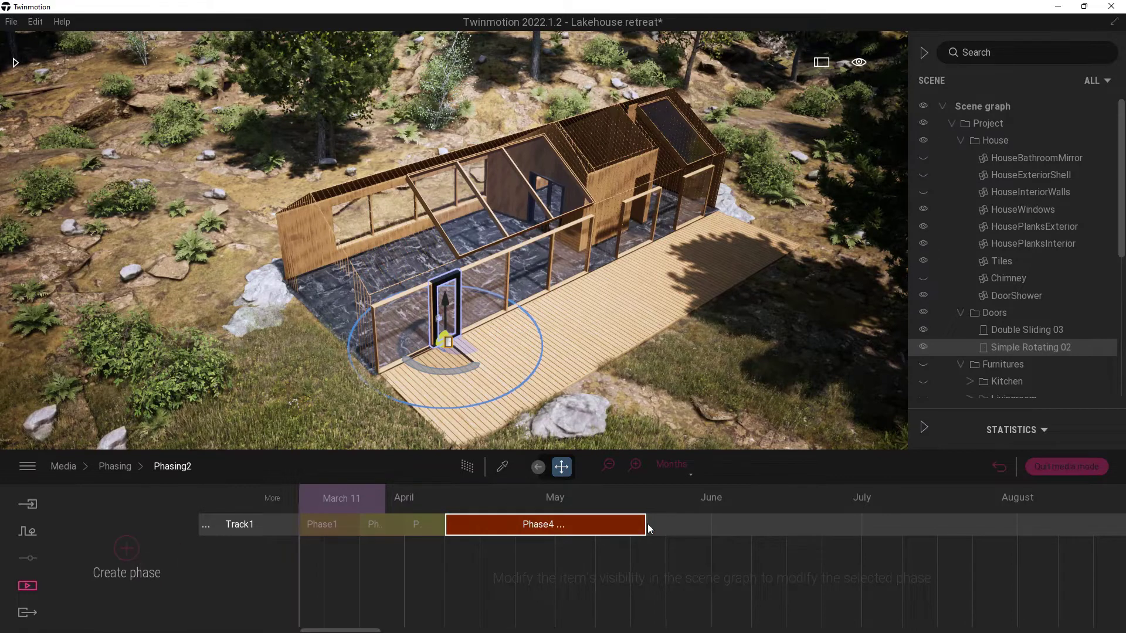
pyautogui.moveTo(647, 523); pyautogui.dragTo(481, 533)
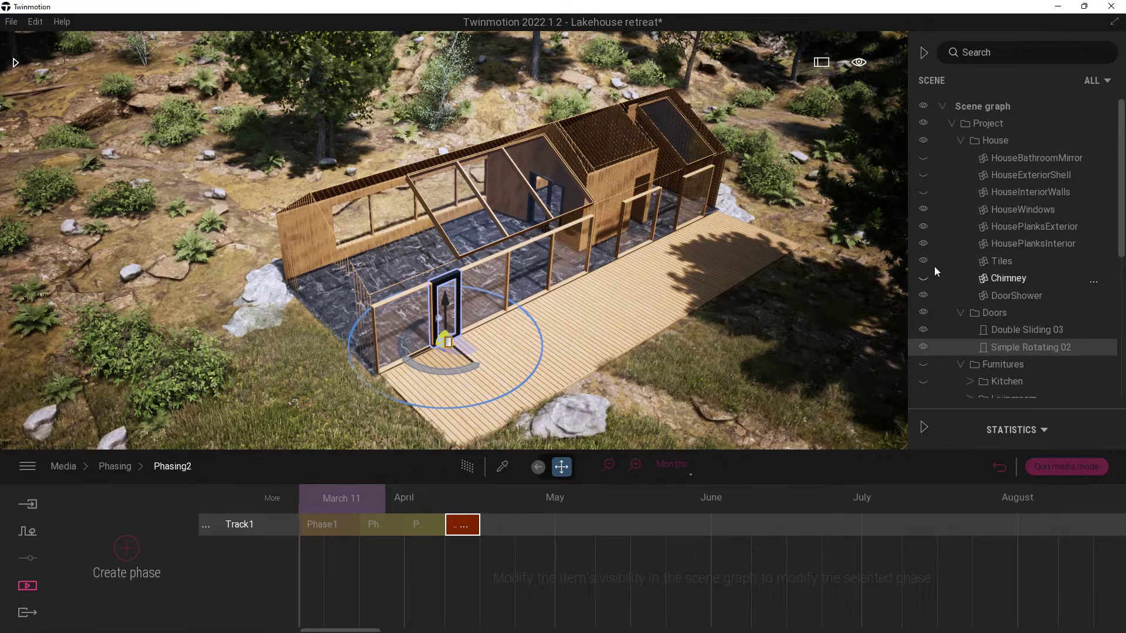
pyautogui.click(923, 192)
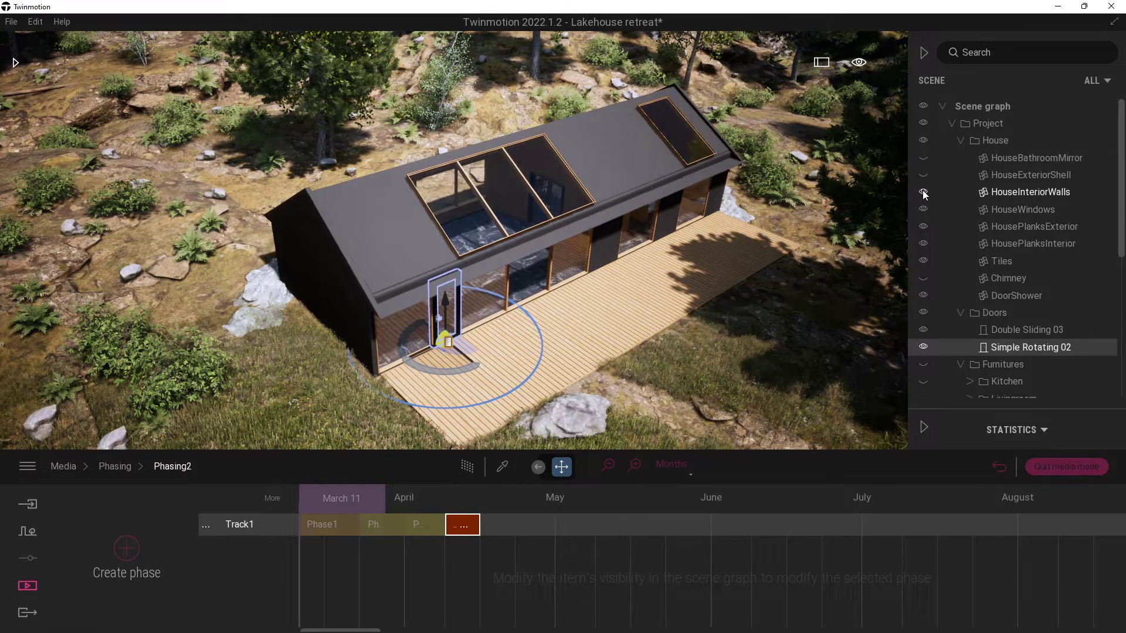
# Add a fifth phase of about one week behind Phase4 and make HouseExteriorShell and Chimney visible in it.
pyautogui.click(131, 551)
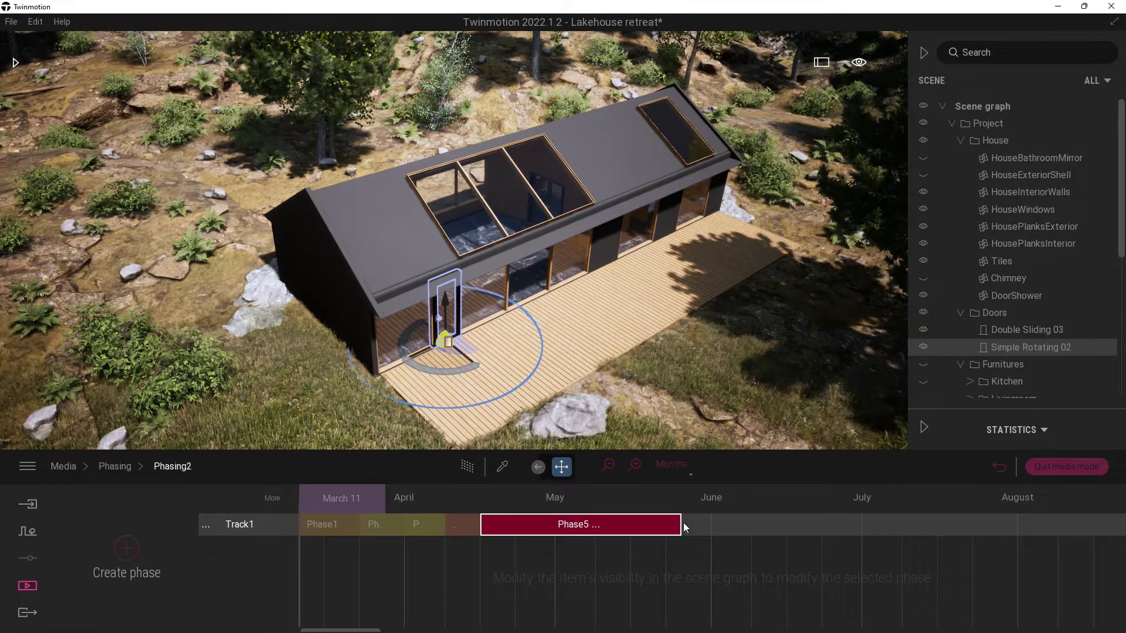
pyautogui.moveTo(679, 527); pyautogui.dragTo(517, 536)
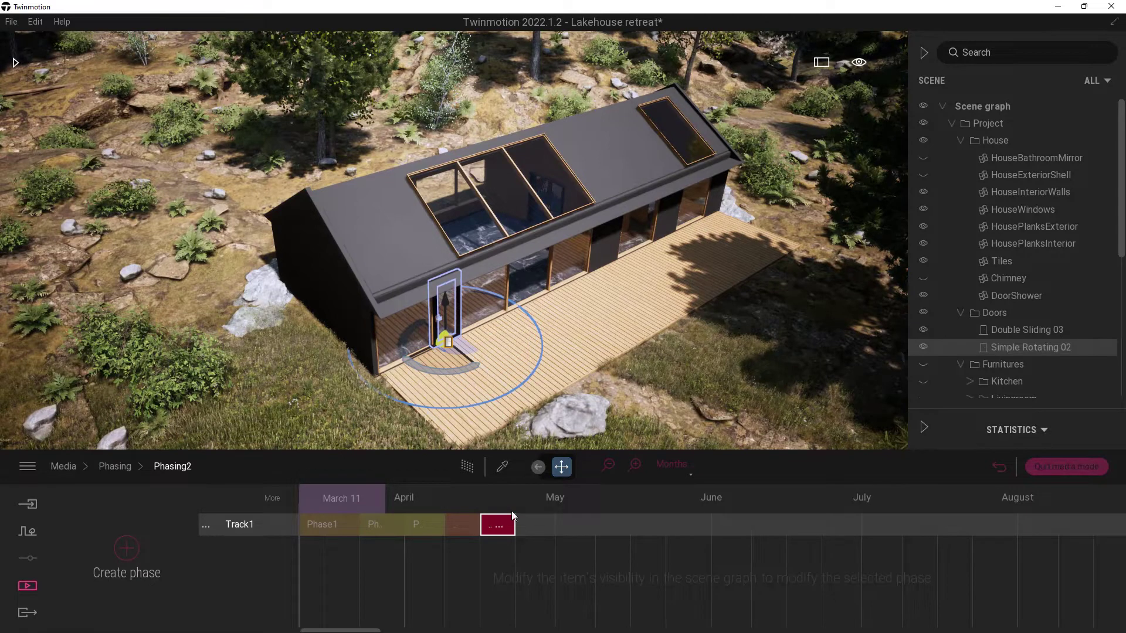
pyautogui.click(922, 176)
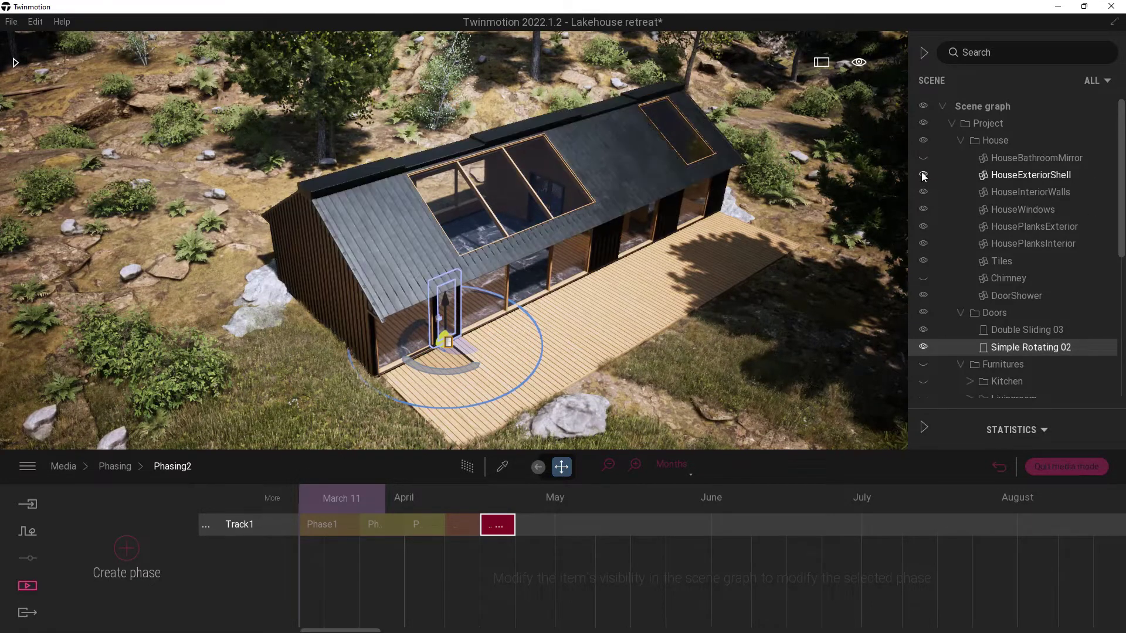
pyautogui.click(923, 278)
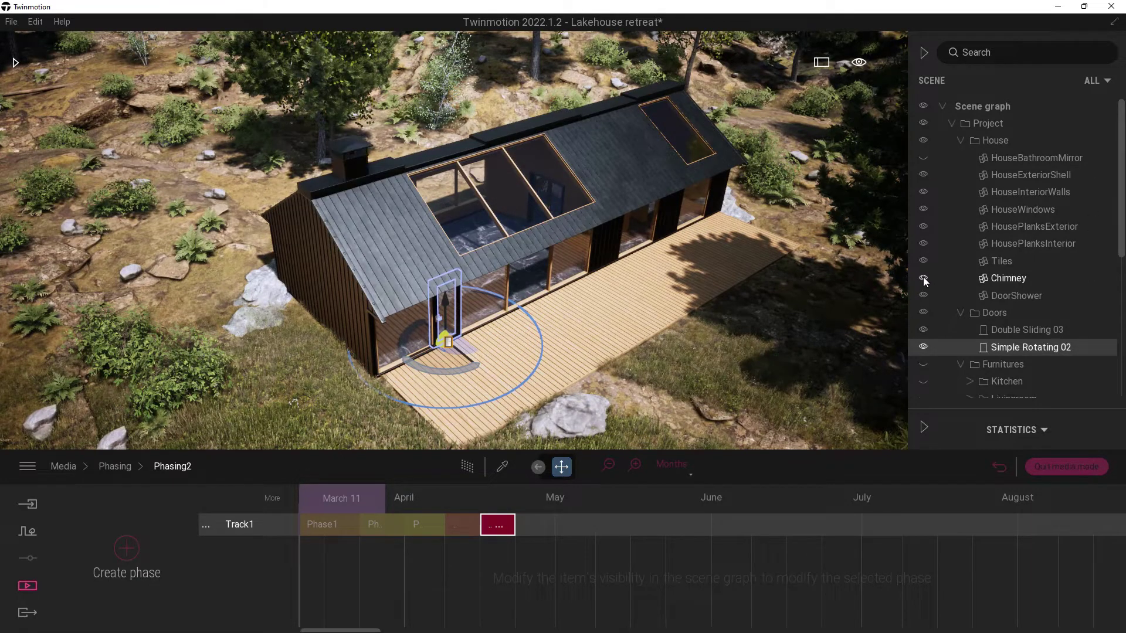
# Add a sixth phase behind Phase5 and make the Furnitures folder and HouseBathroomMirror visible in it.
pyautogui.click(126, 548)
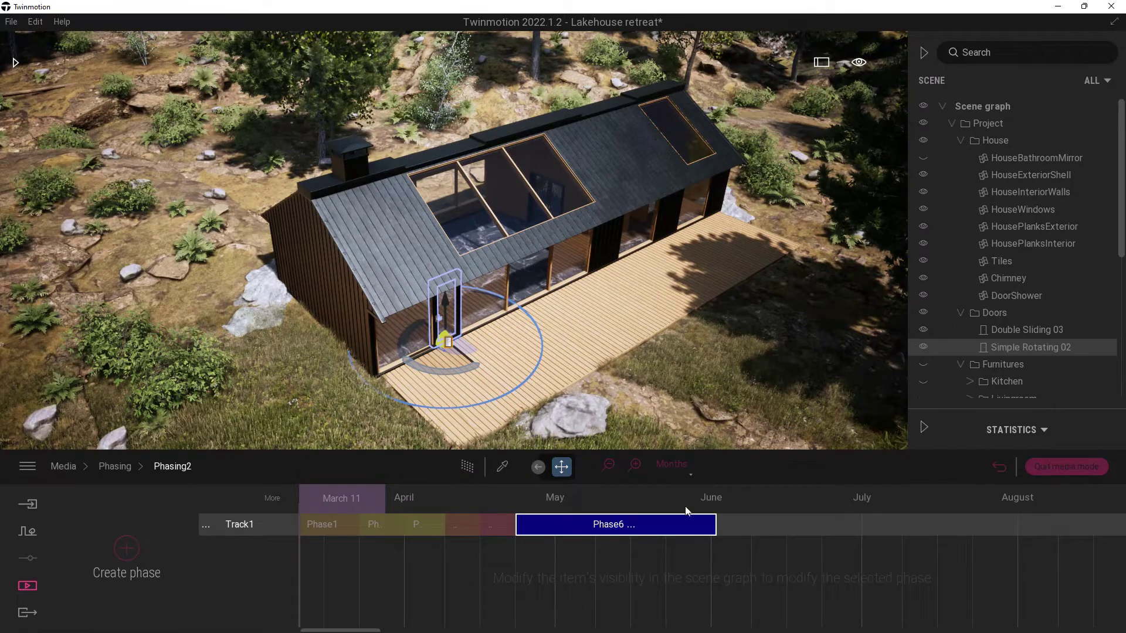
pyautogui.click(924, 363)
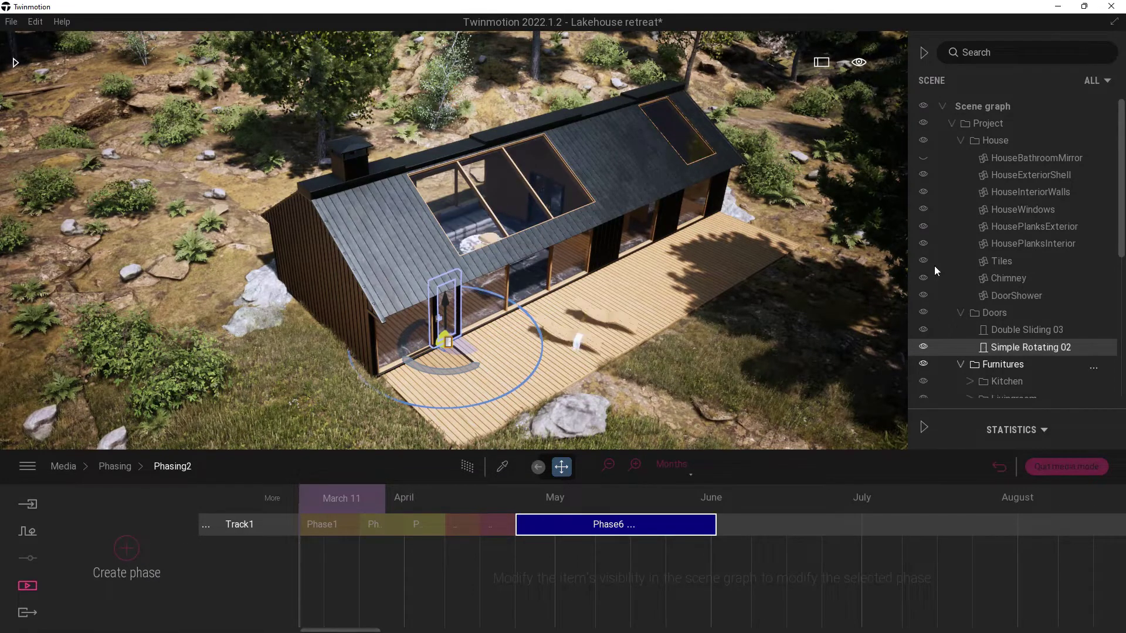
pyautogui.click(923, 158)
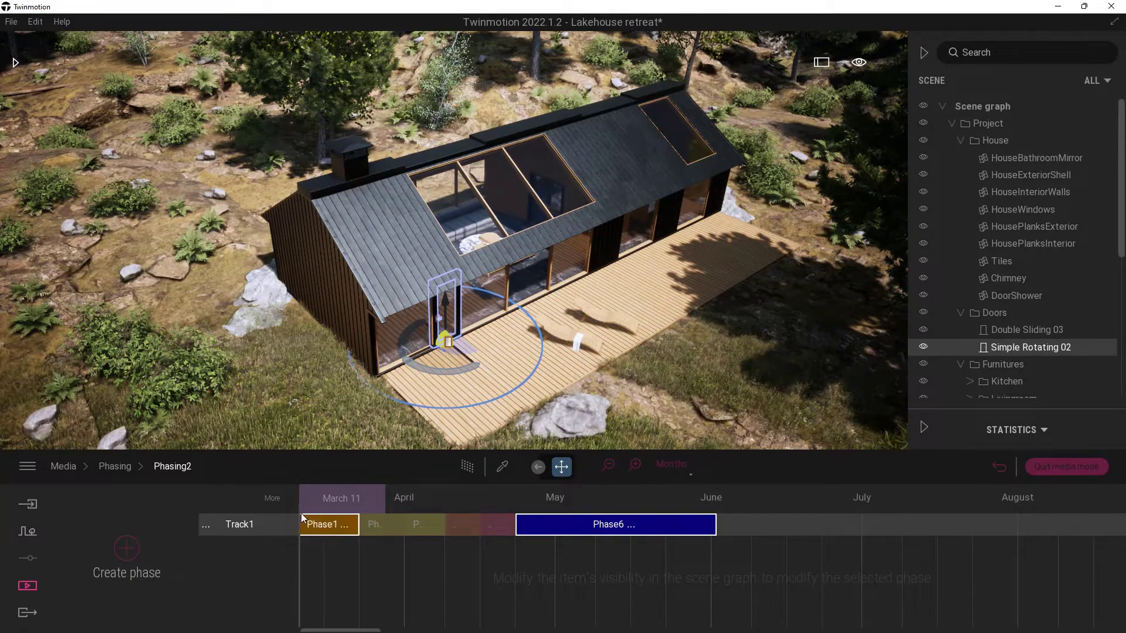
# Scrub the timeline from Phase1 in mid-March to May 5 in Phase6 to review the construction sequence.
pyautogui.moveTo(333, 505)
pyautogui.mouseDown()
pyautogui.moveTo(549, 509)
pyautogui.moveTo(328, 508)
pyautogui.mouseUp()
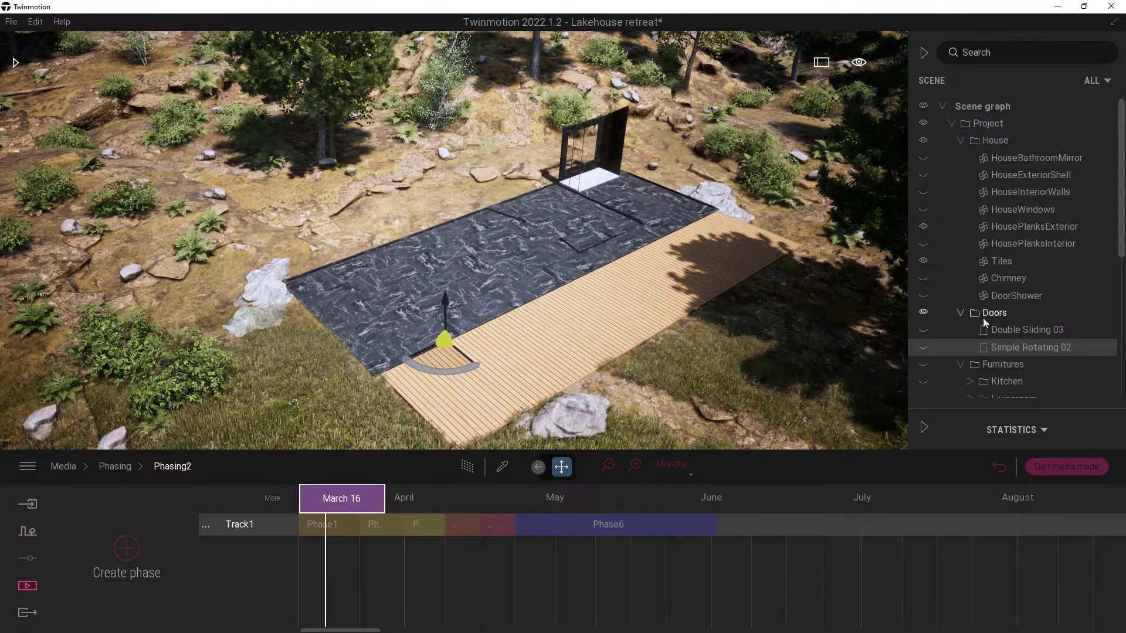
pyautogui.moveTo(369, 498); pyautogui.dragTo(578, 490)
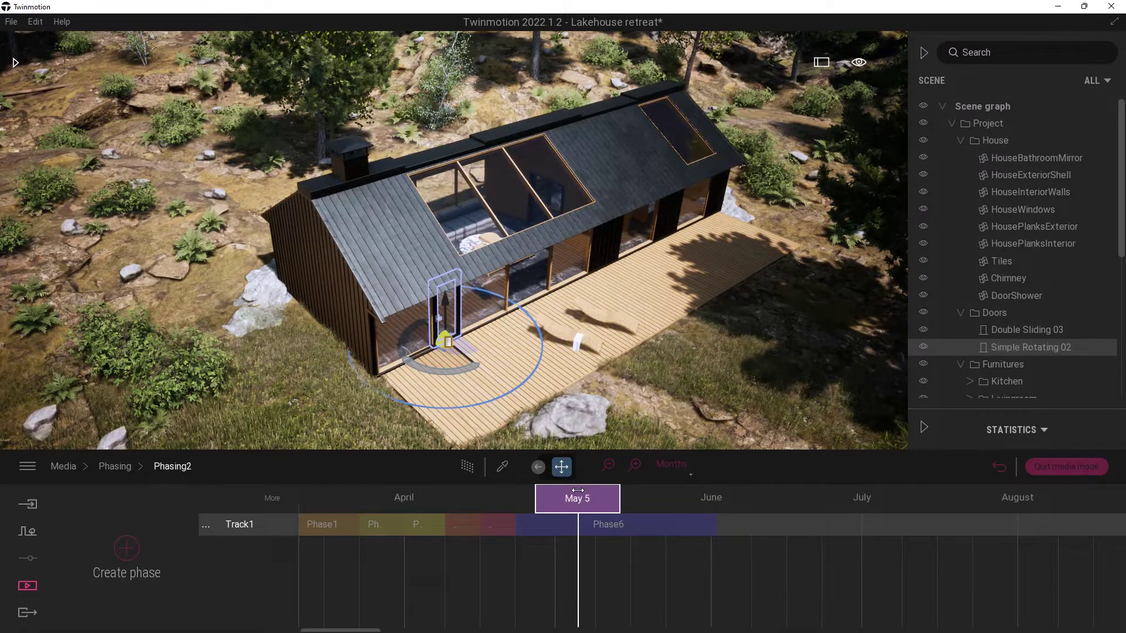